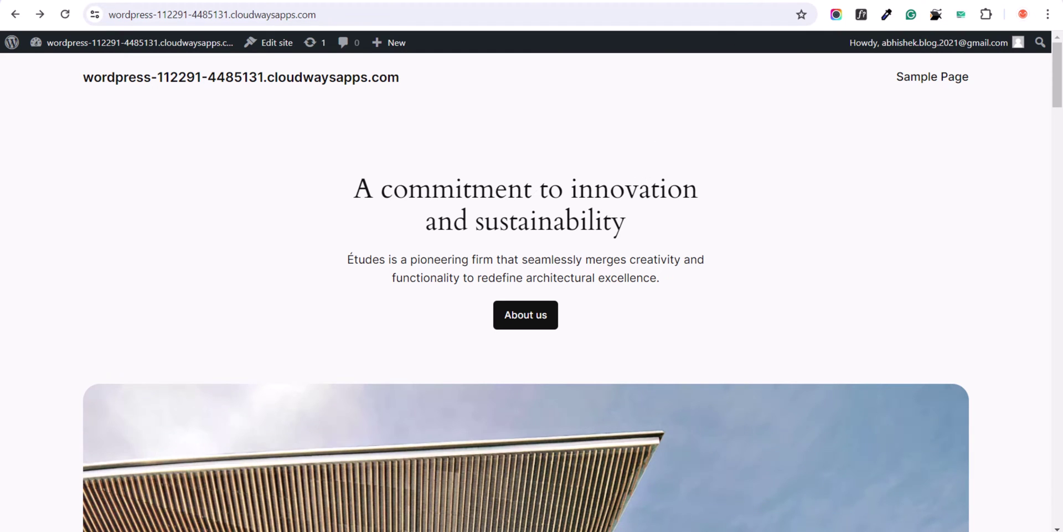
Sign up for a new MalCare account on malcare.com using Google sign-in
click(729, 1)
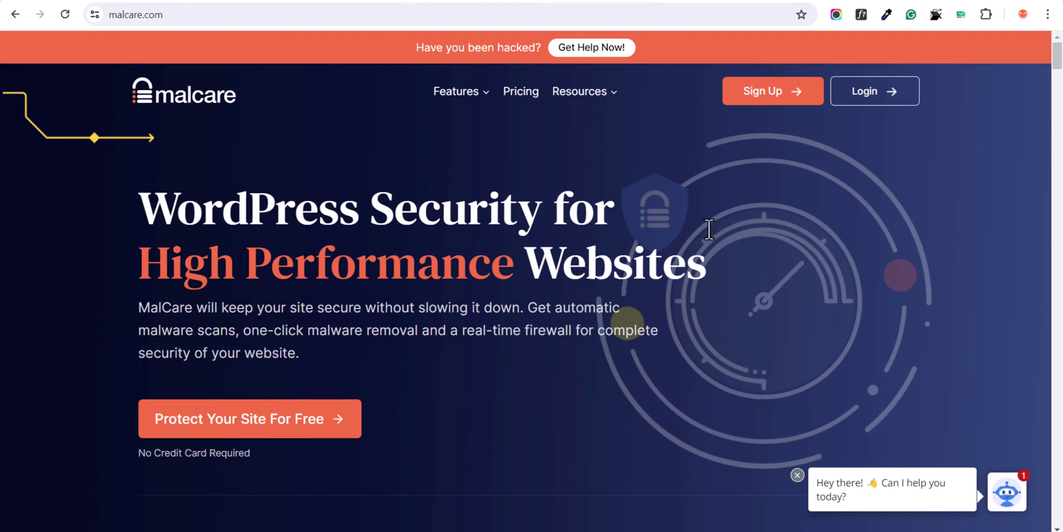
click(775, 99)
click(518, 189)
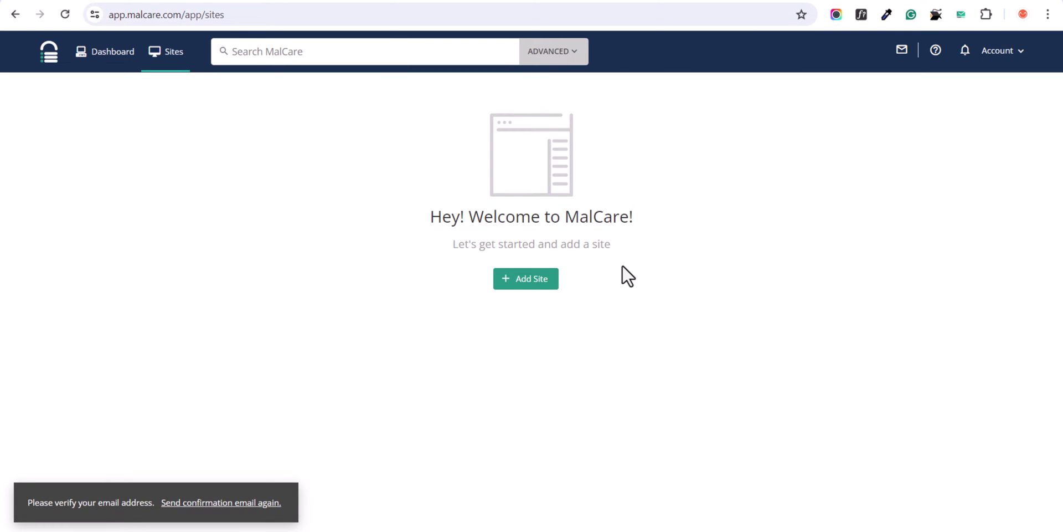
Add the WordPress site's copied URL as a new site and download the plugin for manual installation
click(532, 277)
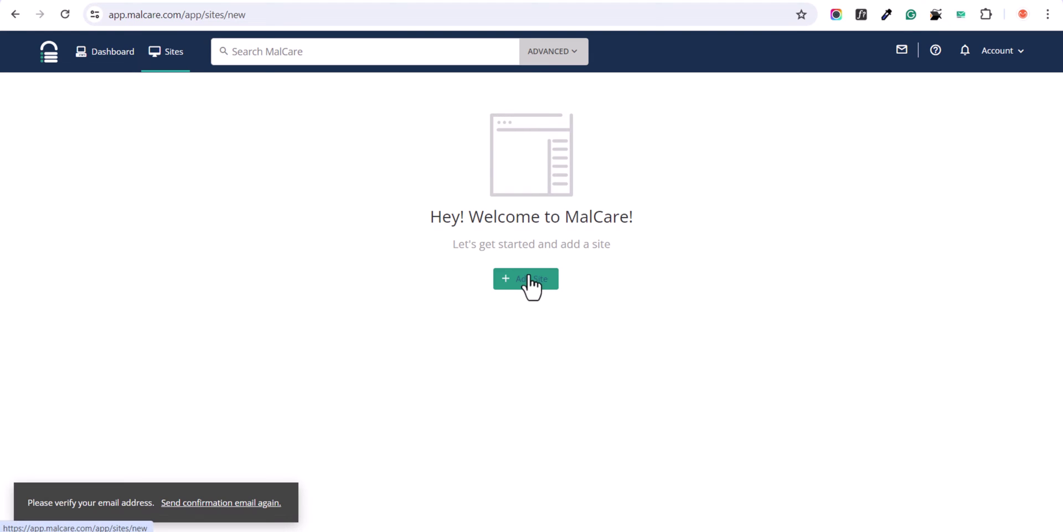
click(525, 1)
click(387, 14)
key(ctrl+c)
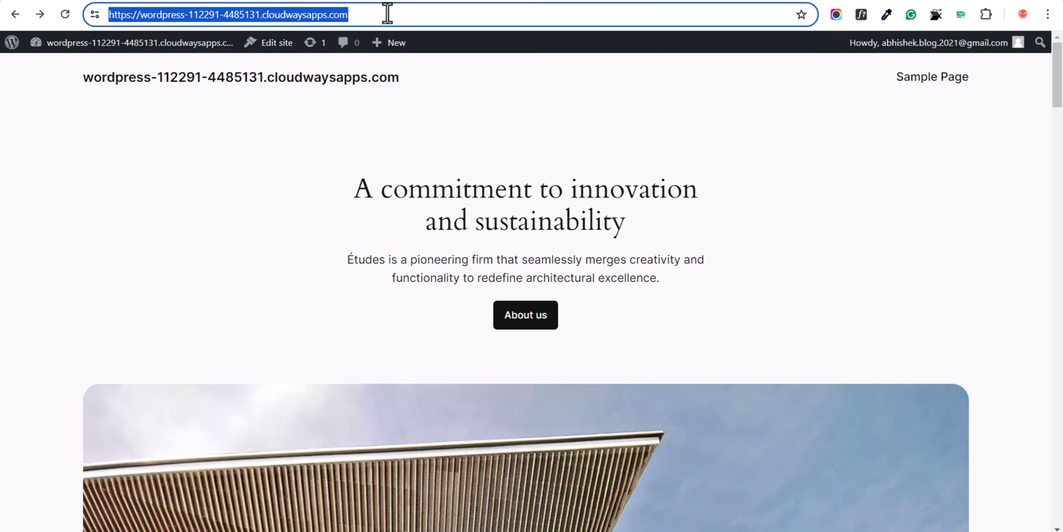
click(662, 1)
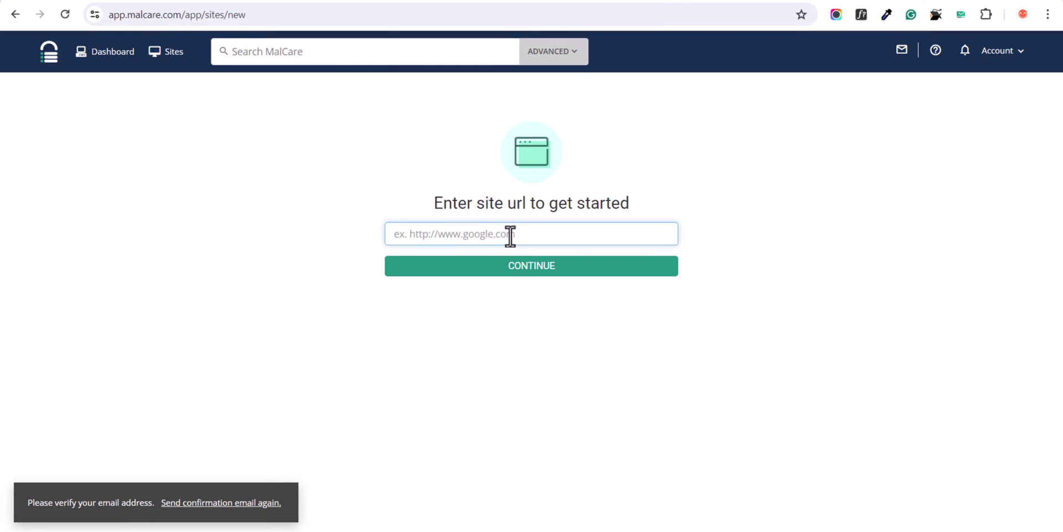
key(ctrl+v)
click(599, 266)
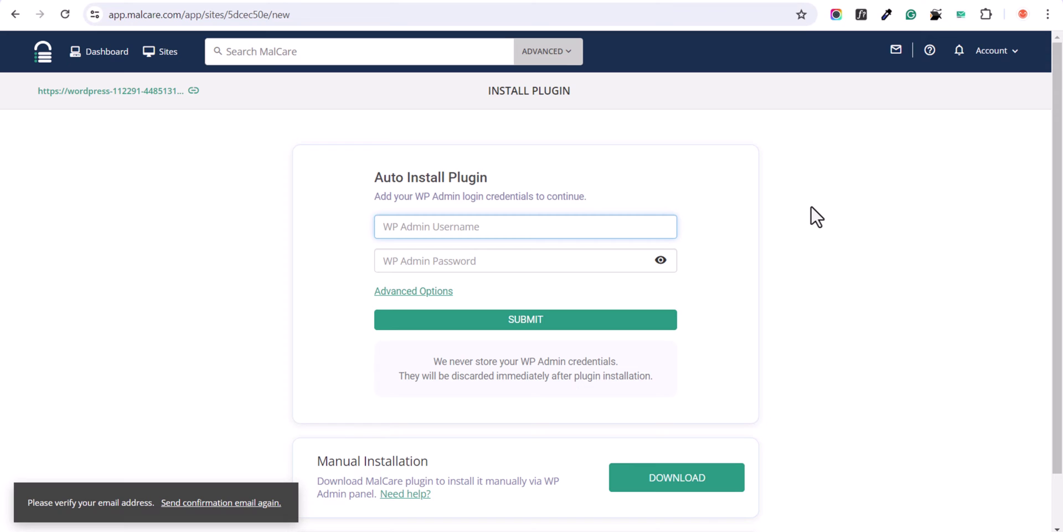
scroll(819, 227, down, 1)
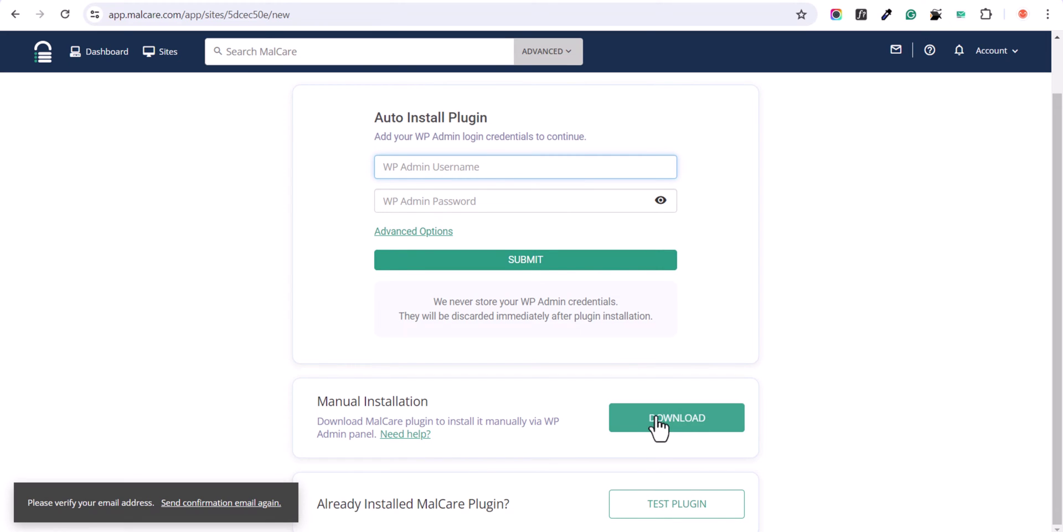
click(670, 422)
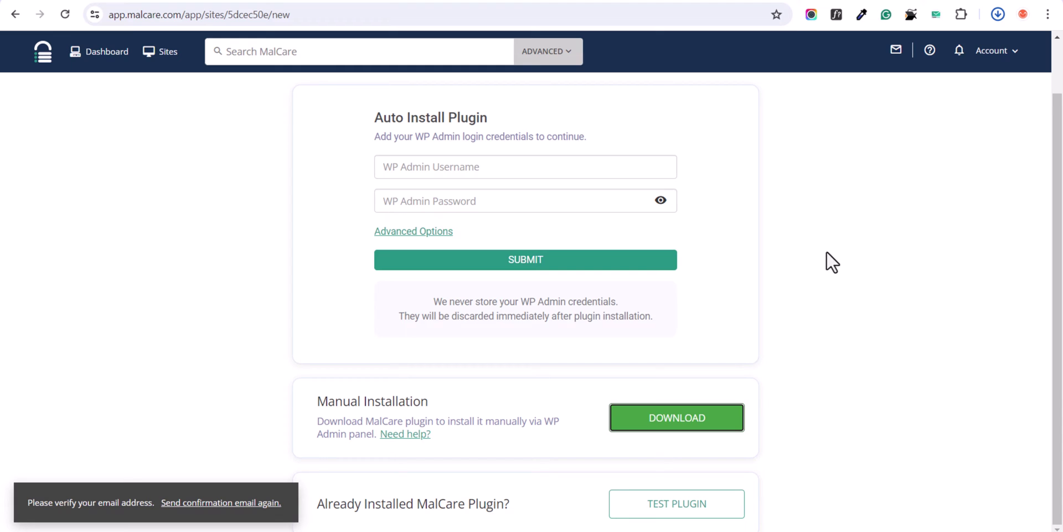
key(ctrl+Tab)
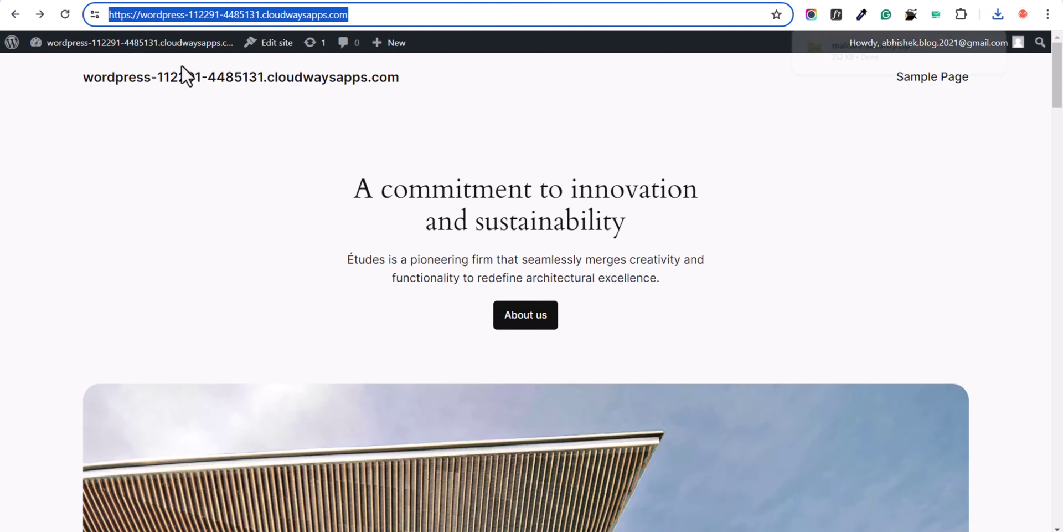
Upload malcare-security.zip via Plugins > Add New Plugin, install it, and activate it
mouse_move(83, 44)
click(66, 69)
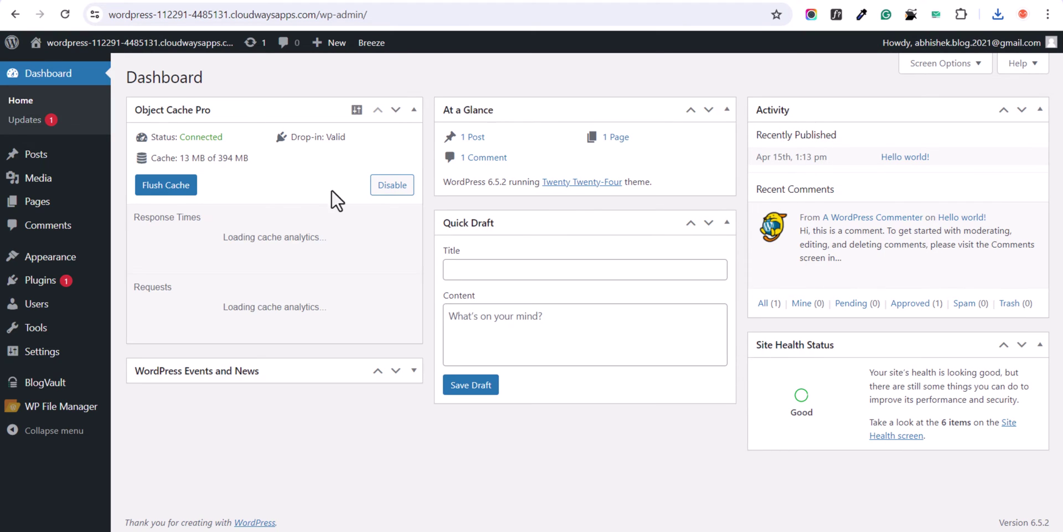
mouse_move(47, 284)
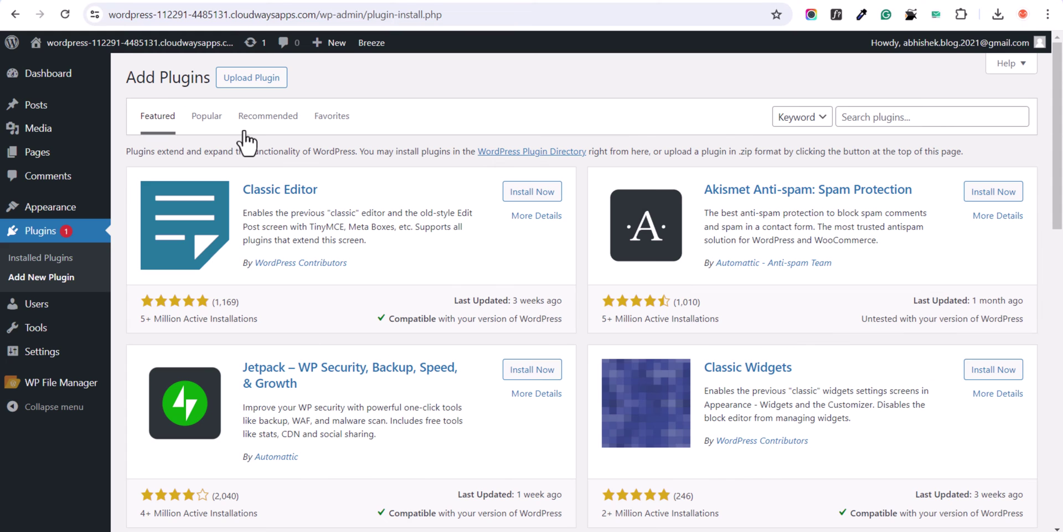
click(248, 79)
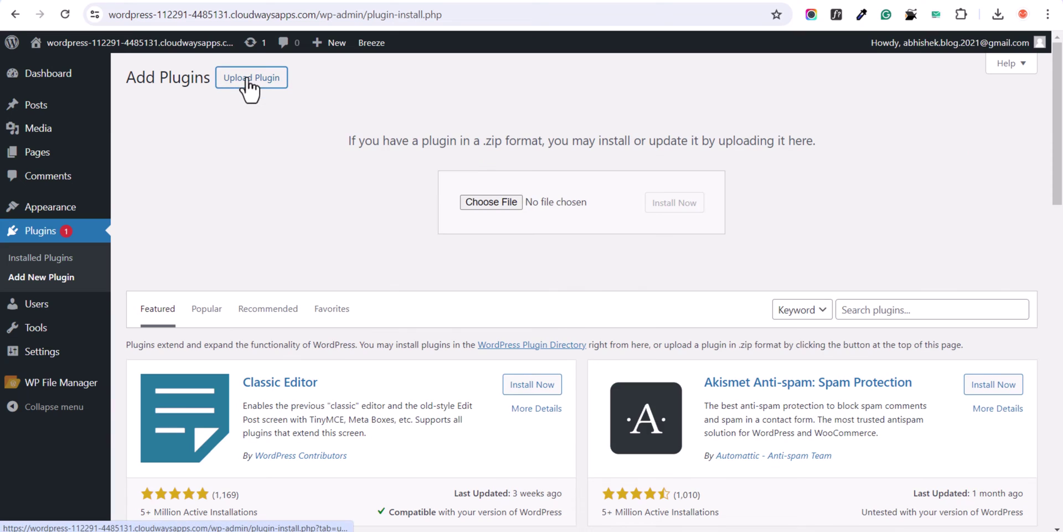
click(468, 202)
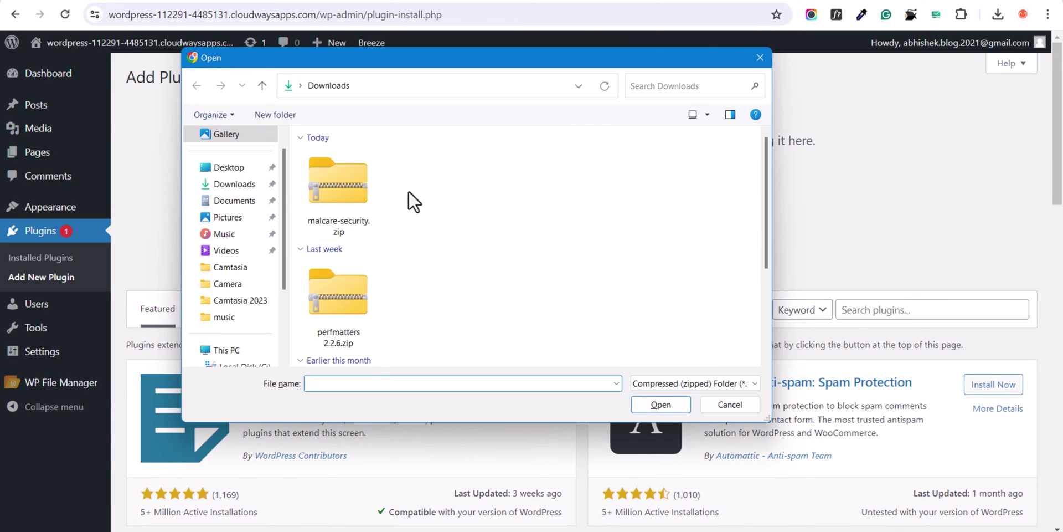
click(337, 187)
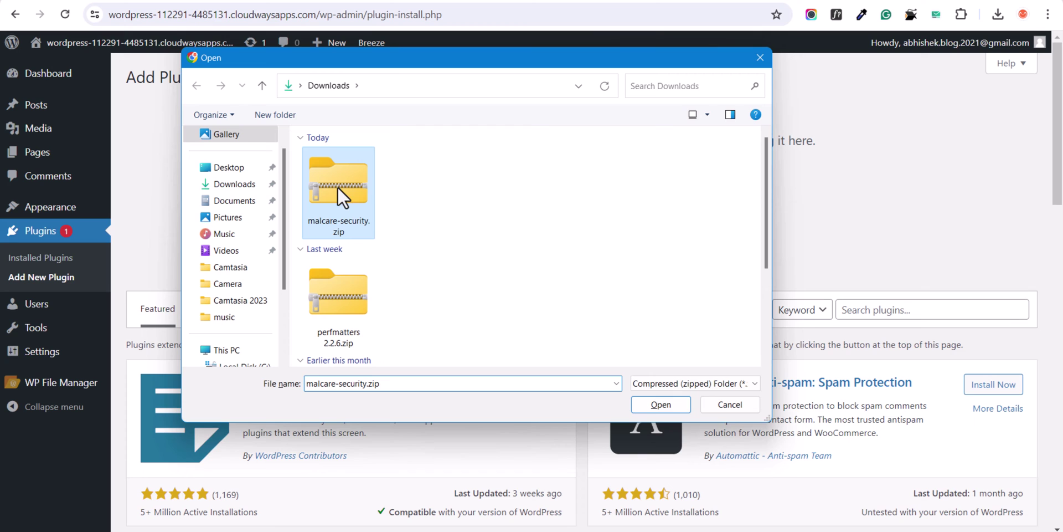
click(660, 405)
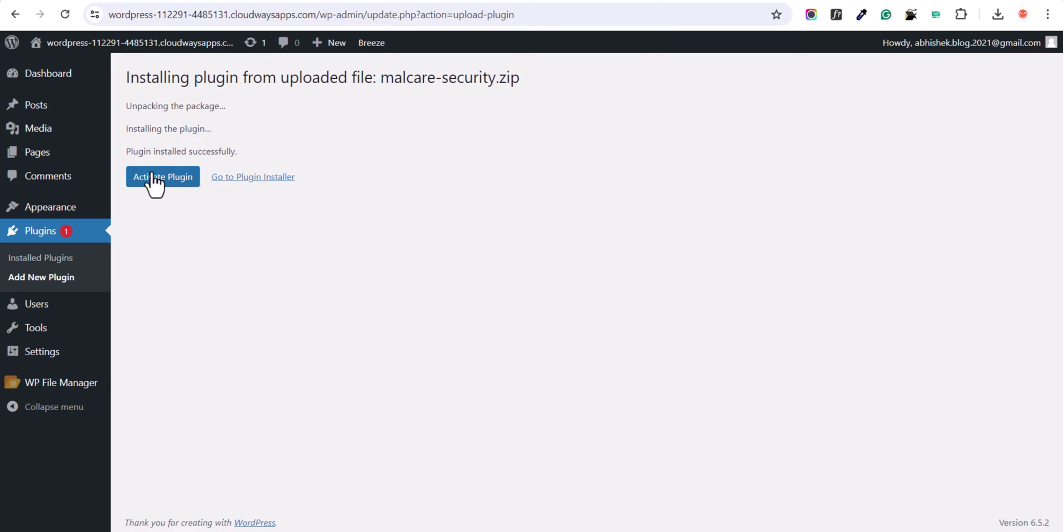
click(152, 179)
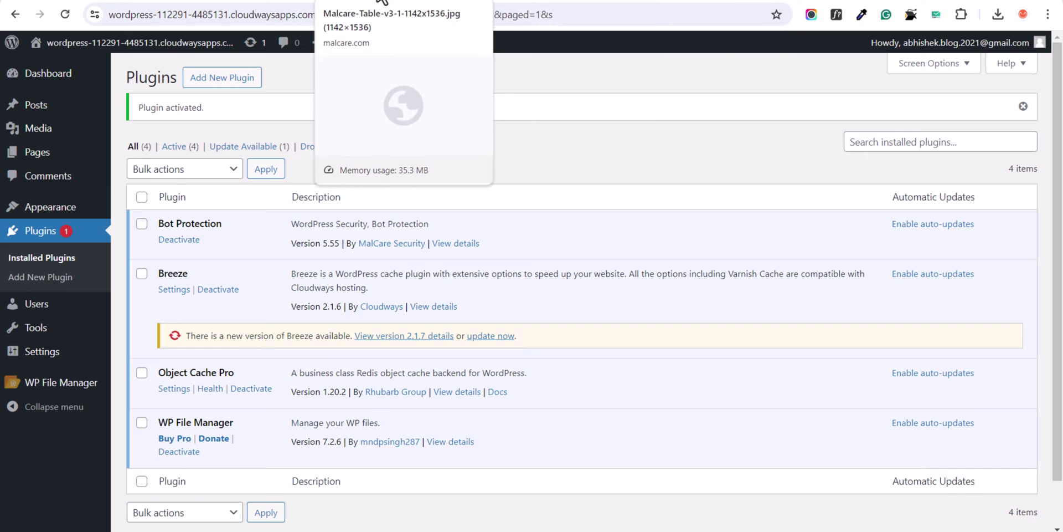
click(626, 0)
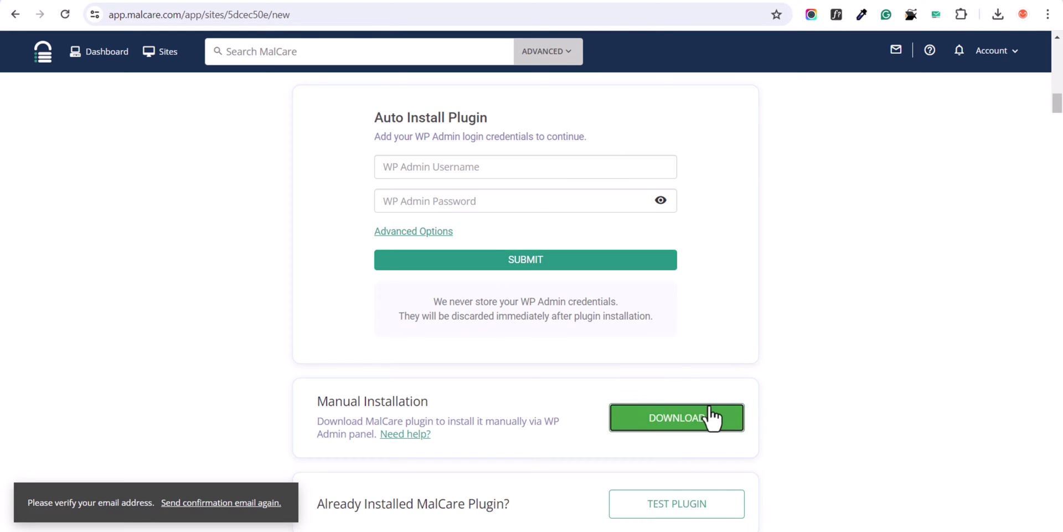
Test the plugin connection, initiate the sync, and resend the email-verification message
click(671, 517)
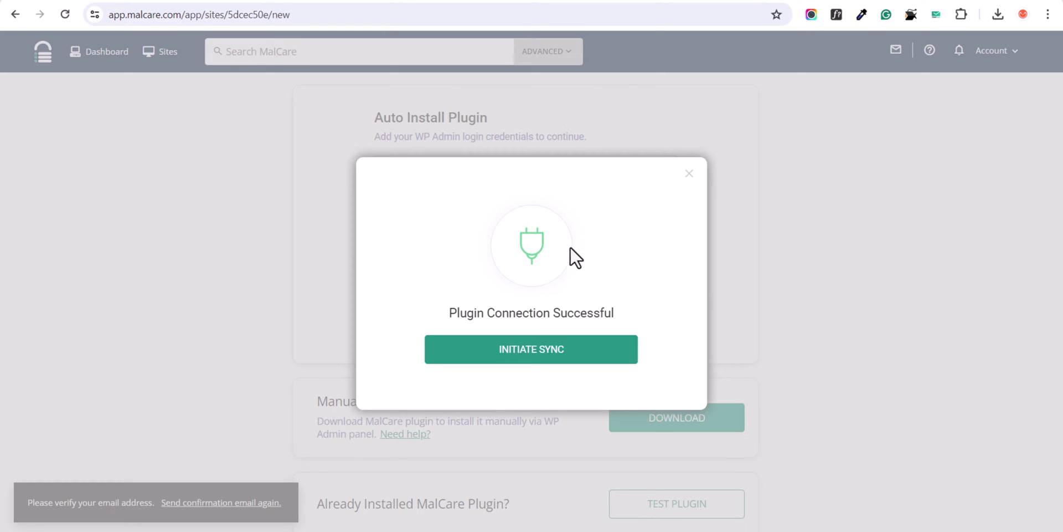
click(539, 361)
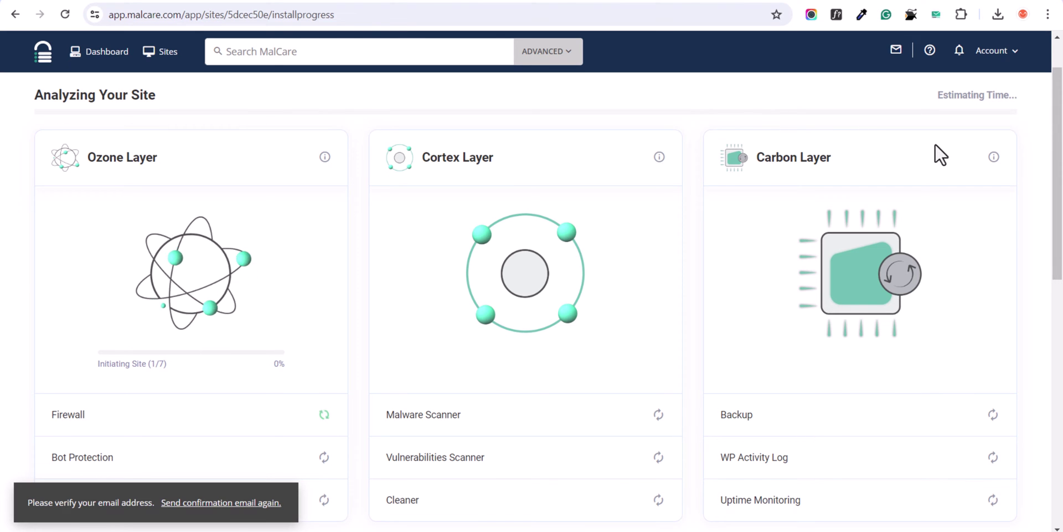
scroll(1061, 180, down, 1)
scroll(1062, 180, down, 4)
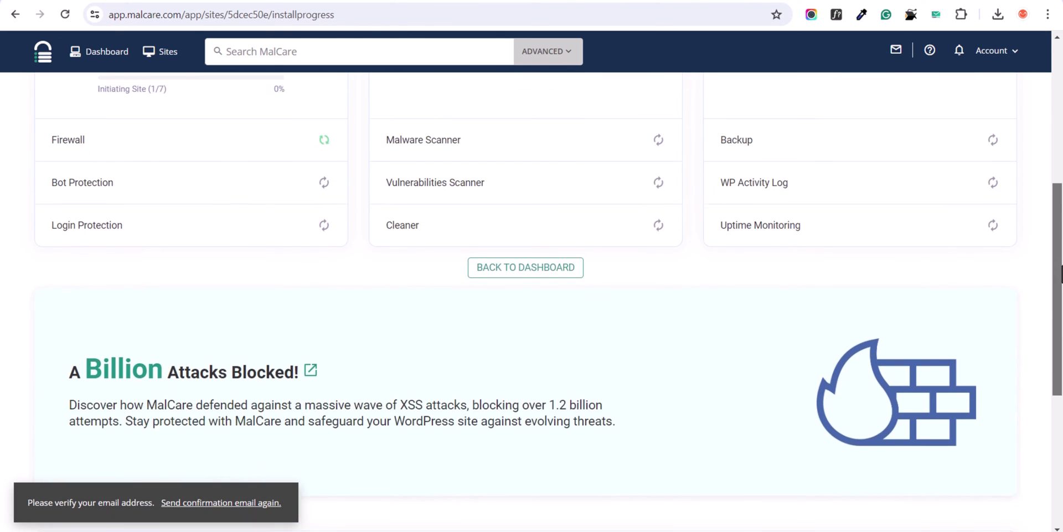
scroll(887, 211, up, 5)
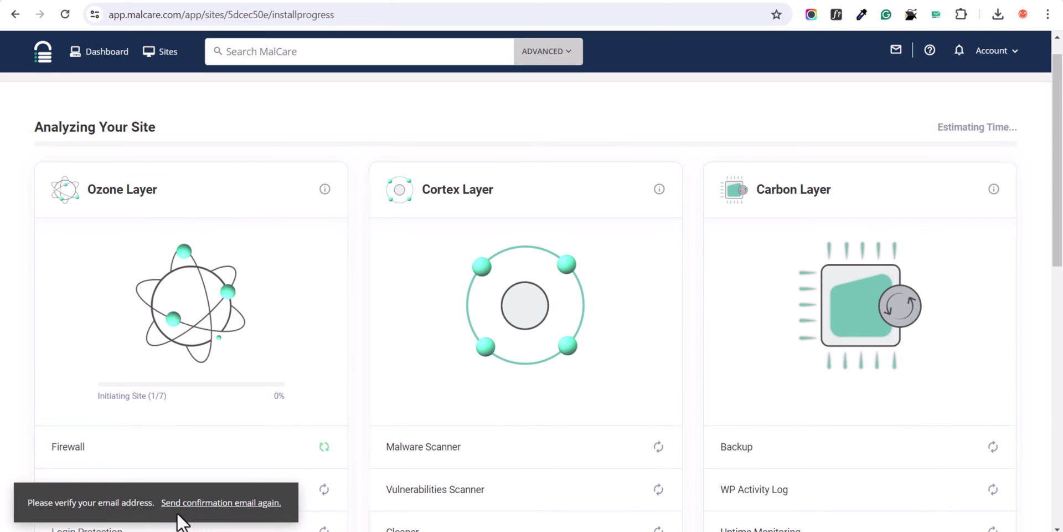
click(195, 504)
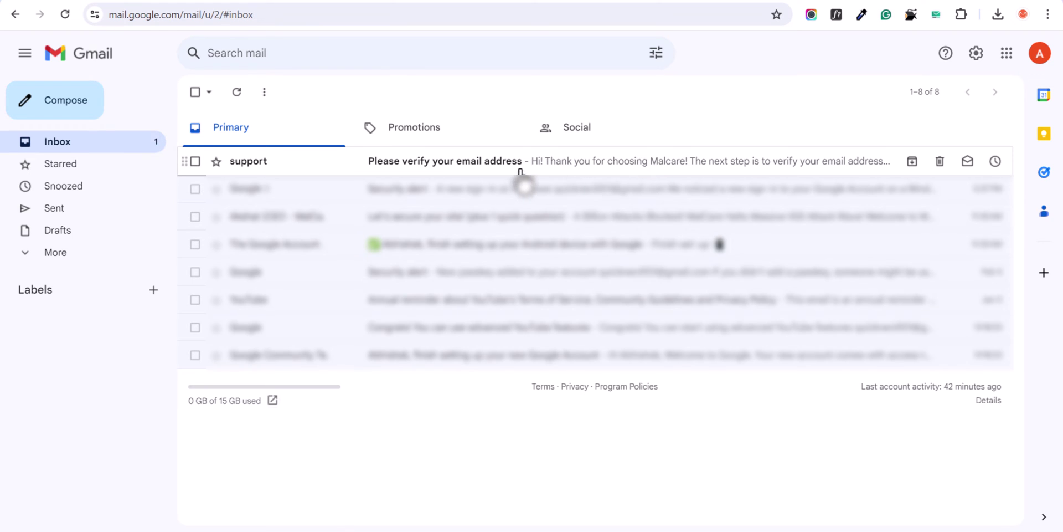
Open the 'Please verify your email address' email from support in Gmail
click(521, 169)
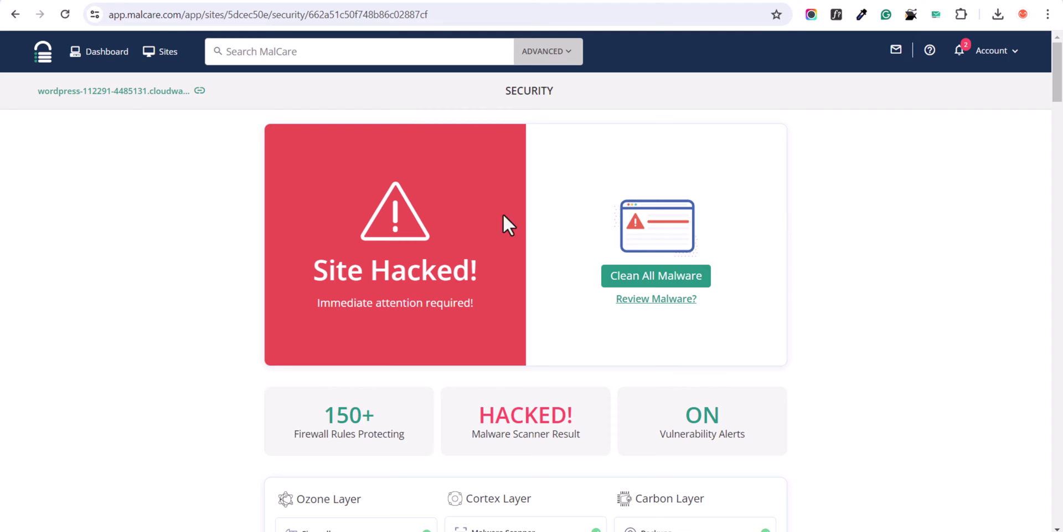
scroll(515, 321, down, 5)
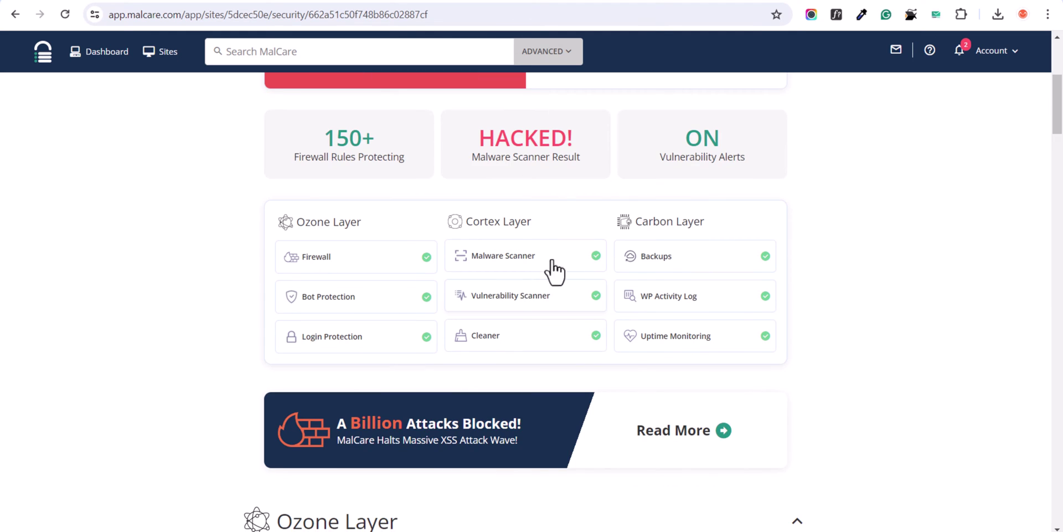
scroll(498, 310, down, 4)
scroll(553, 356, down, 3)
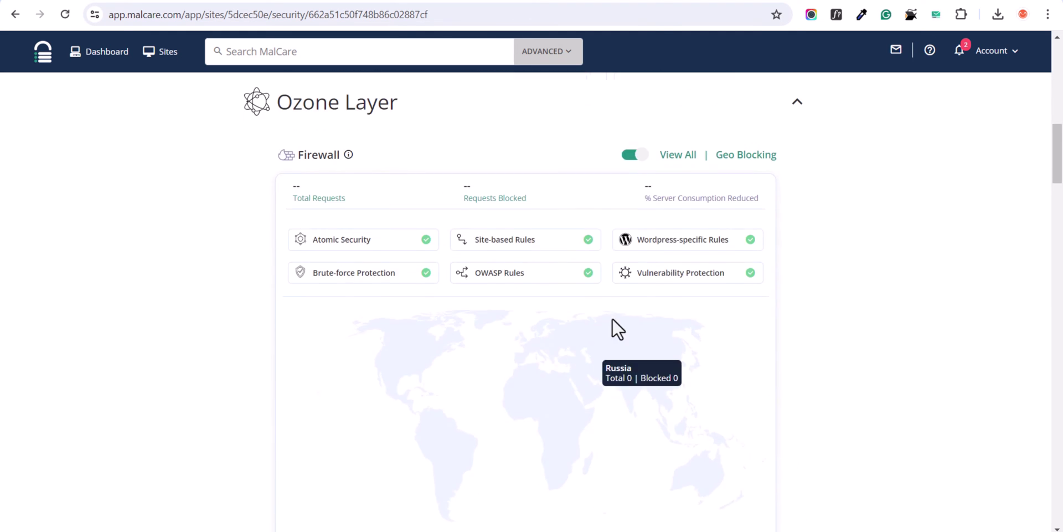
scroll(587, 376, down, 8)
scroll(570, 371, up, 1)
scroll(515, 233, up, 1)
scroll(531, 299, down, 10)
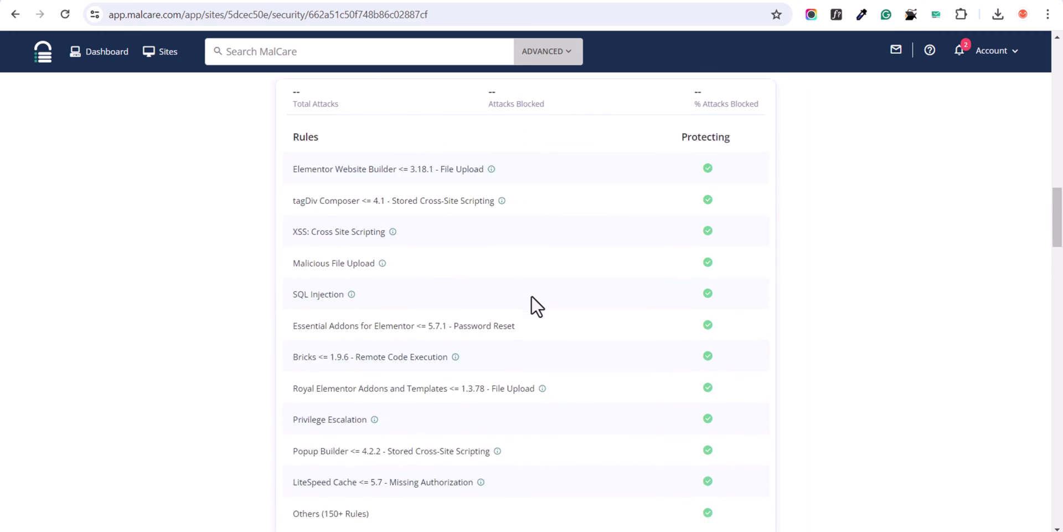
scroll(536, 308, down, 6)
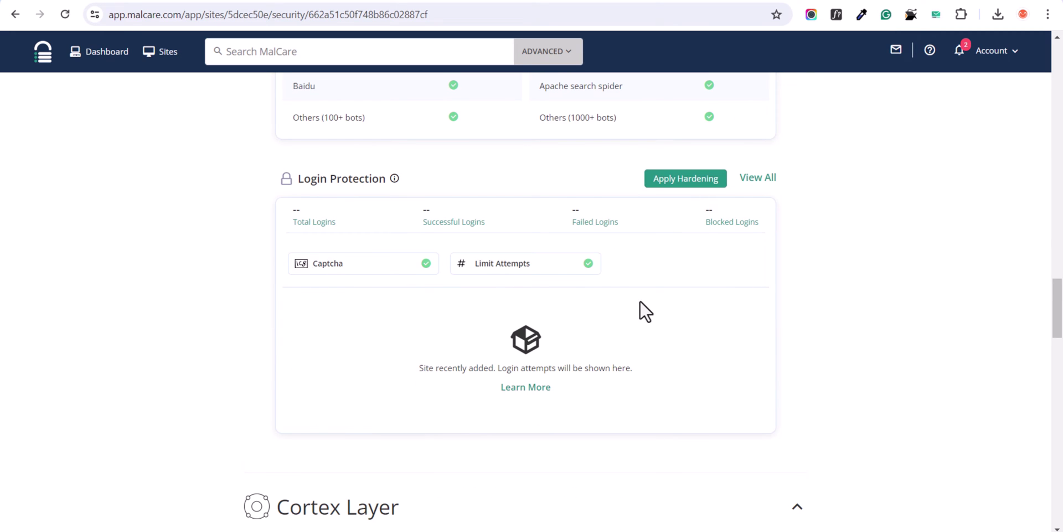
scroll(439, 240, up, 6)
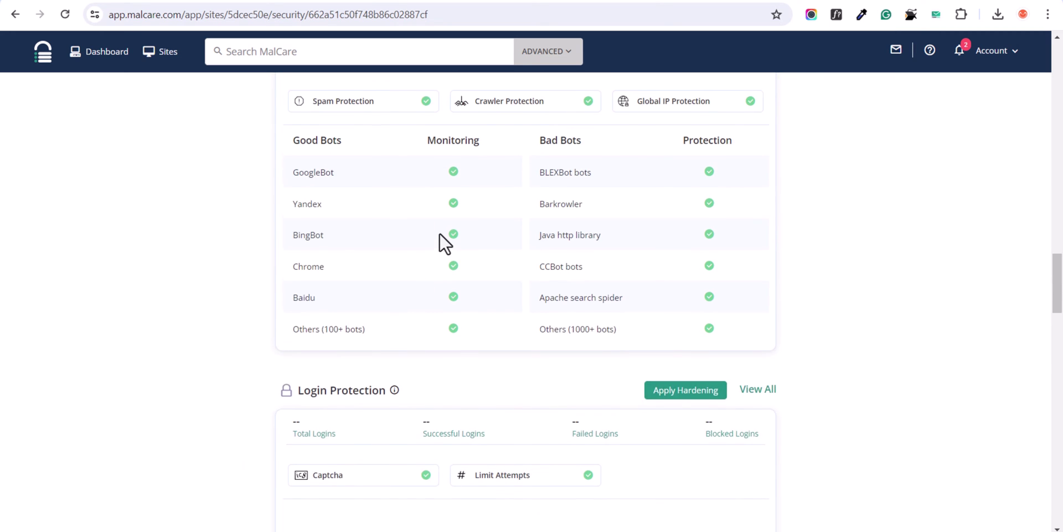
scroll(454, 294, up, 10)
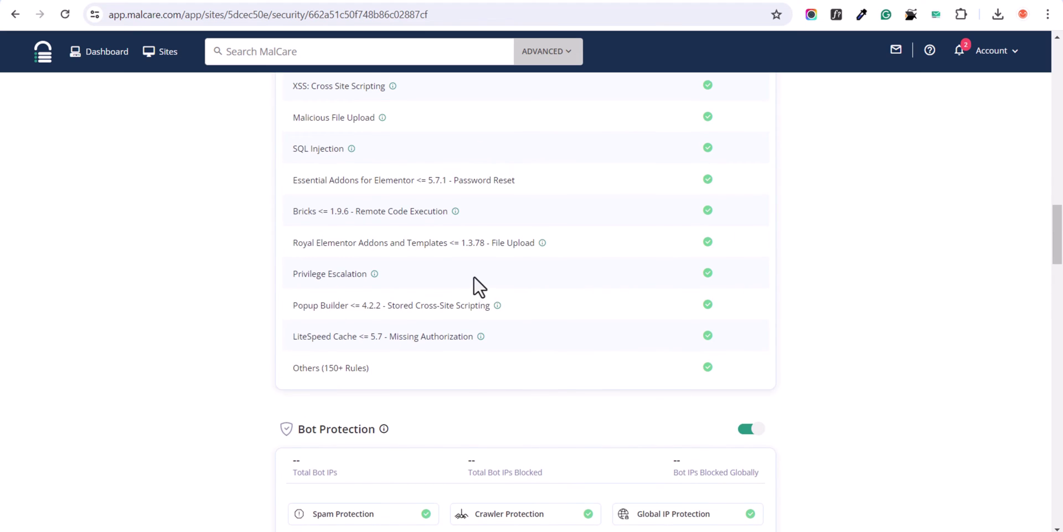
scroll(510, 299, up, 1)
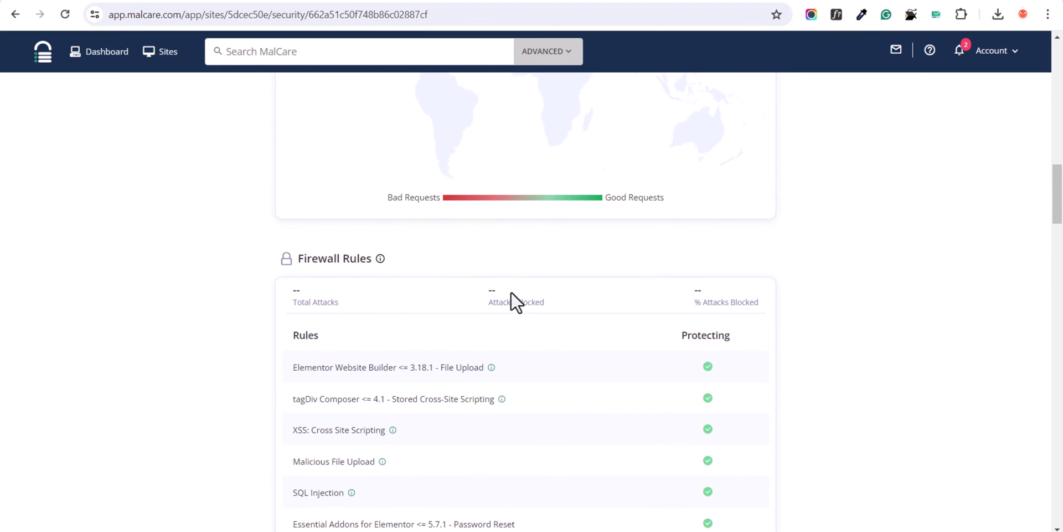
scroll(470, 304, down, 4)
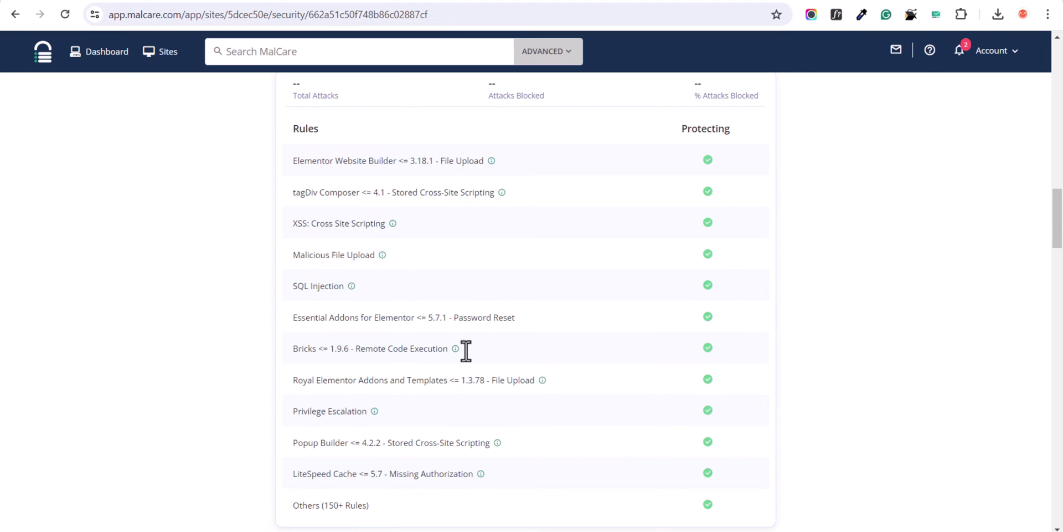
scroll(560, 365, up, 4)
scroll(465, 344, up, 12)
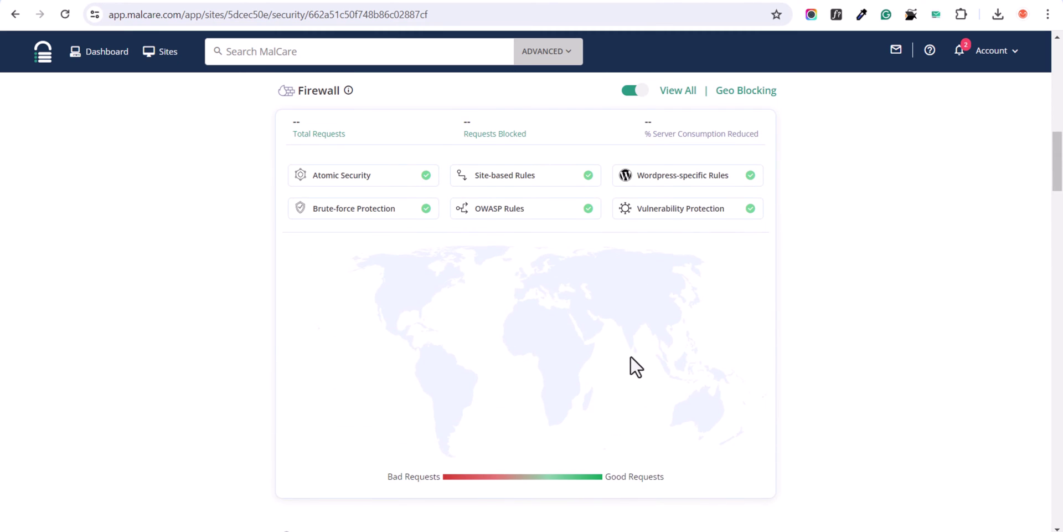
scroll(617, 294, up, 8)
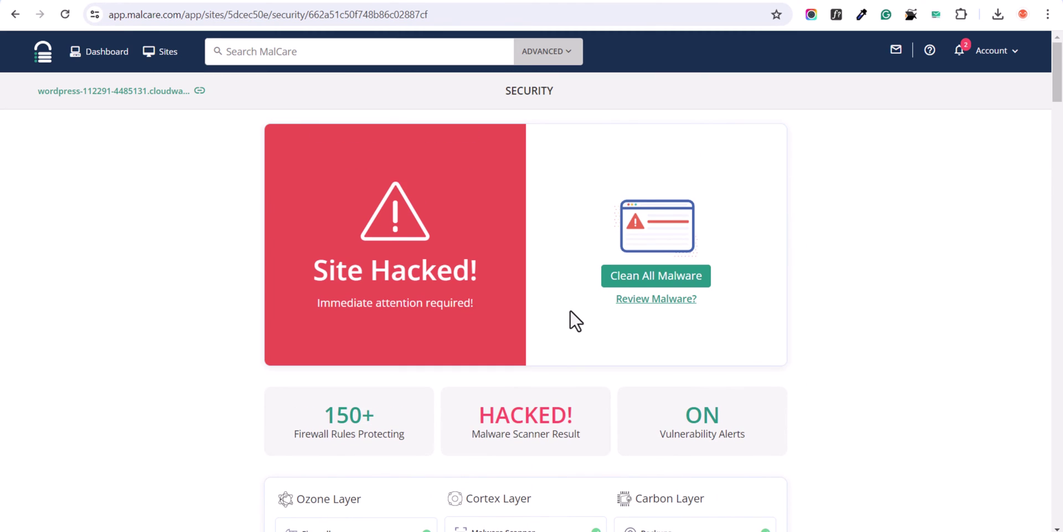
Run Clean All Malware with security-key update, password reset and cache clearing enabled
click(655, 275)
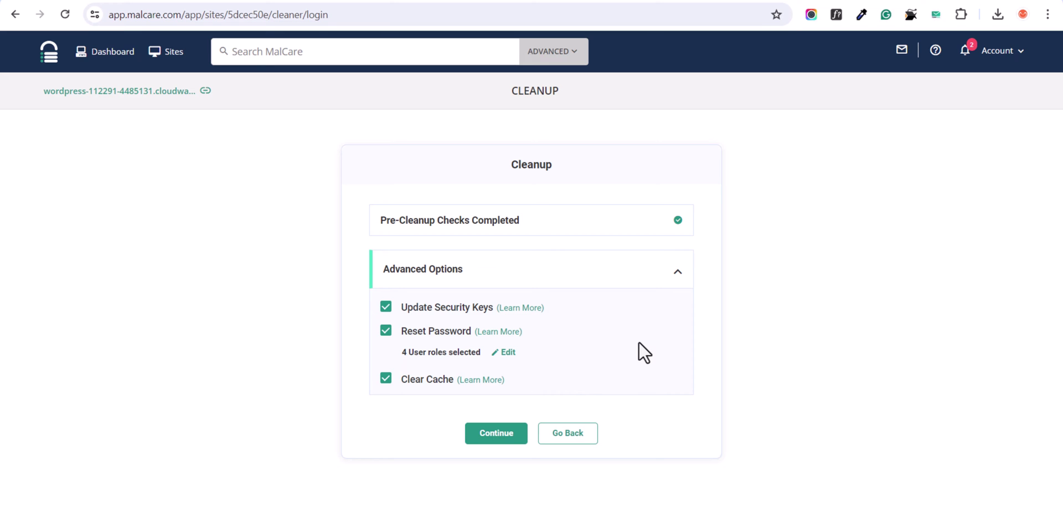
click(489, 436)
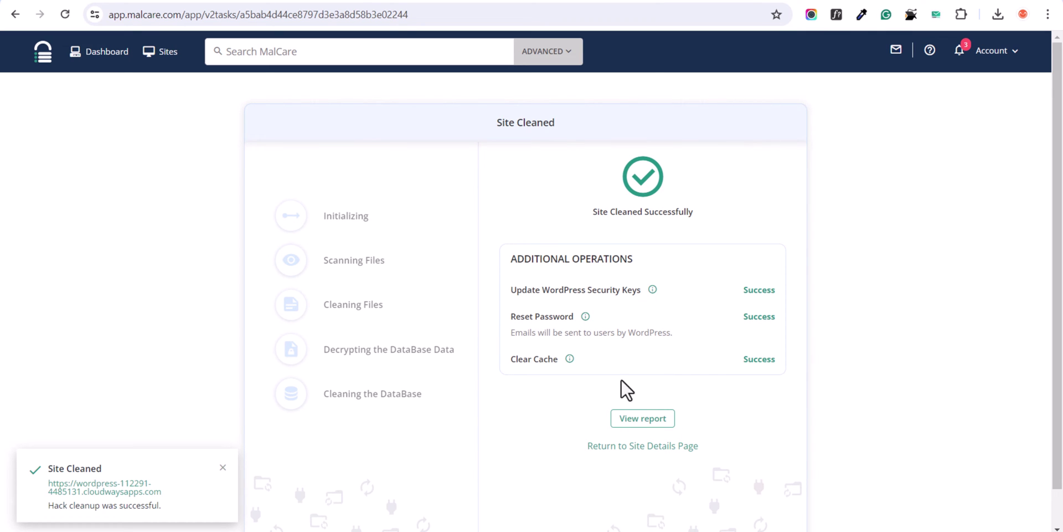
click(667, 422)
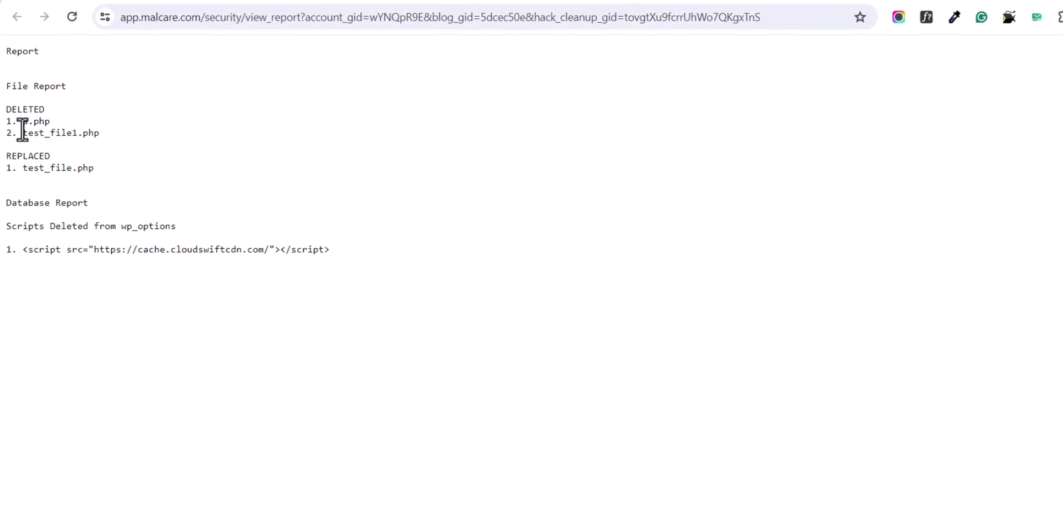
drag(2, 160, 153, 190)
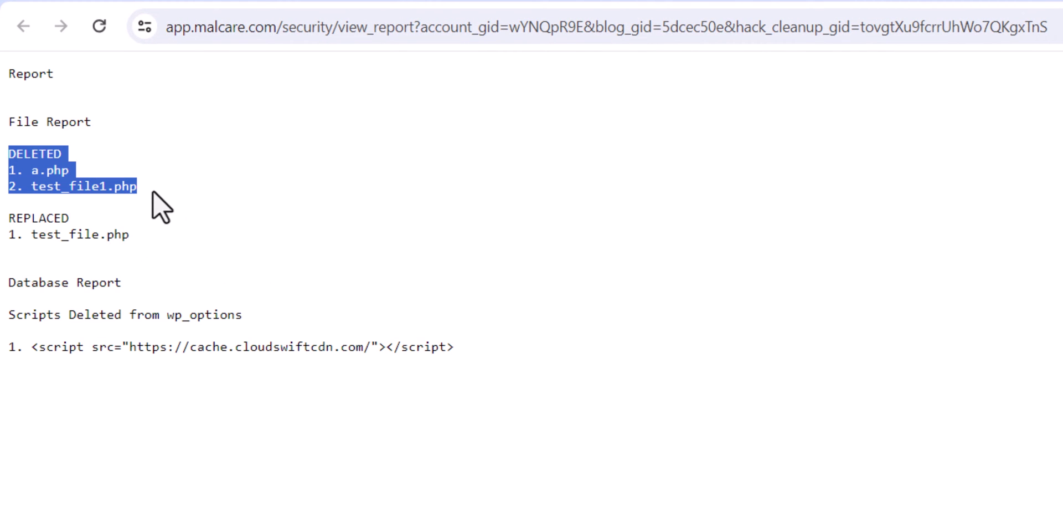
click(152, 191)
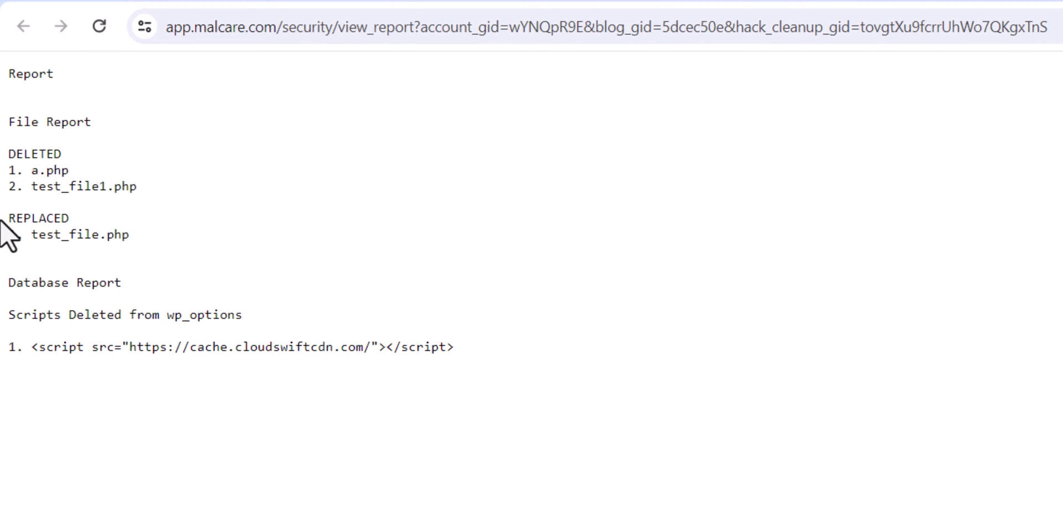
drag(3, 217, 134, 243)
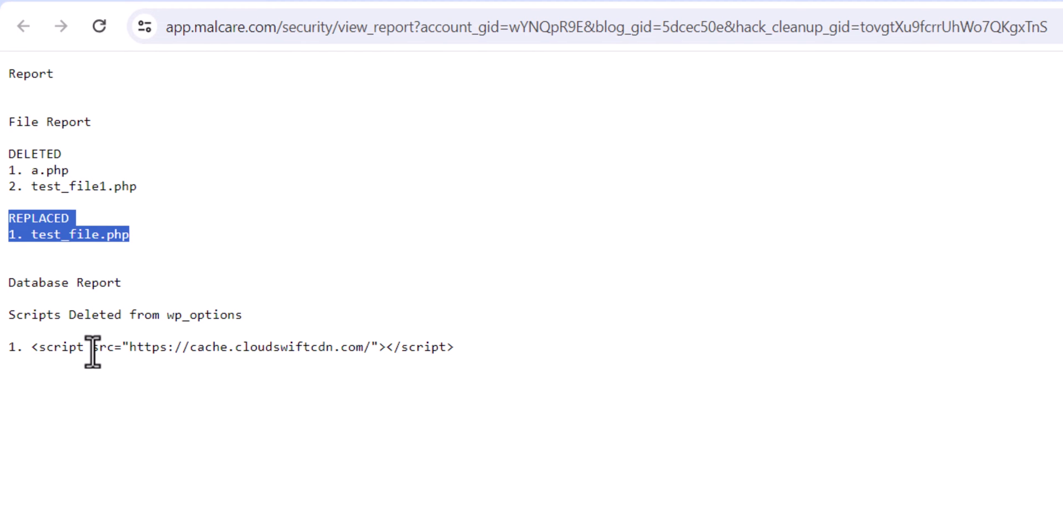
click(609, 2)
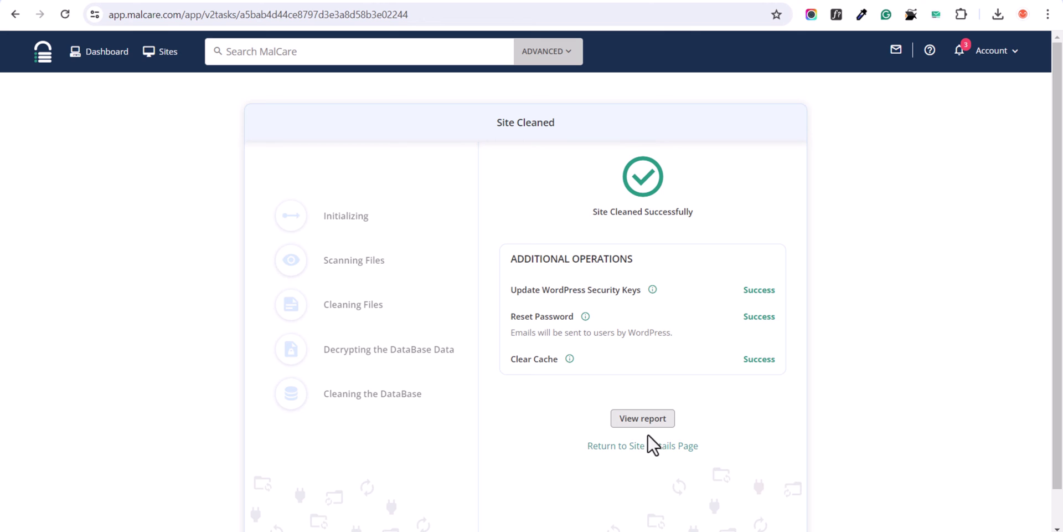
click(635, 446)
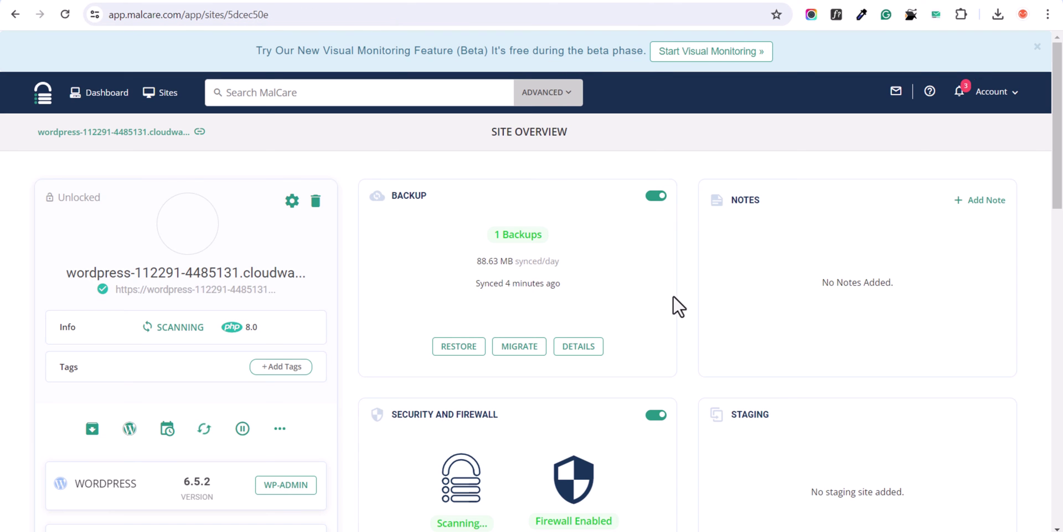
scroll(587, 278, down, 4)
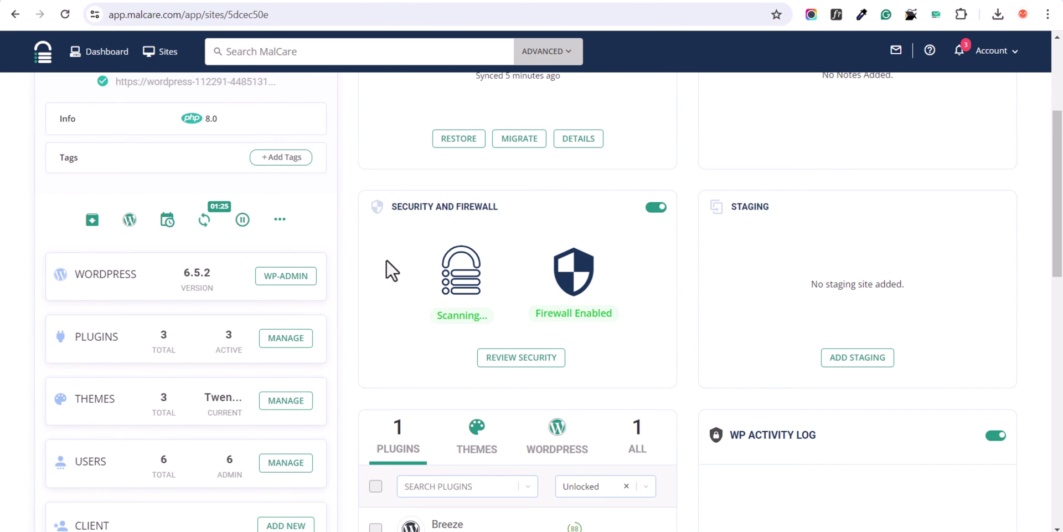
click(517, 362)
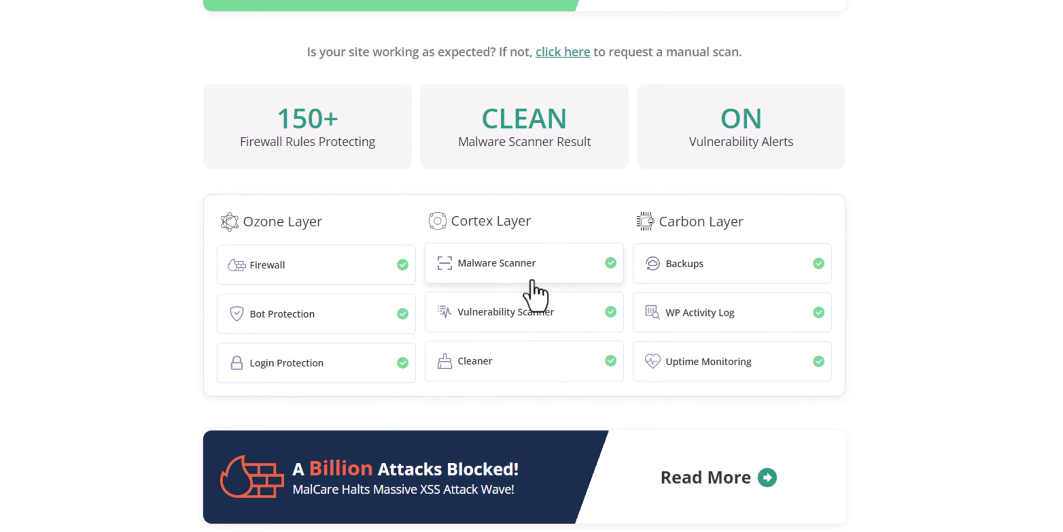
scroll(541, 352, down, 2)
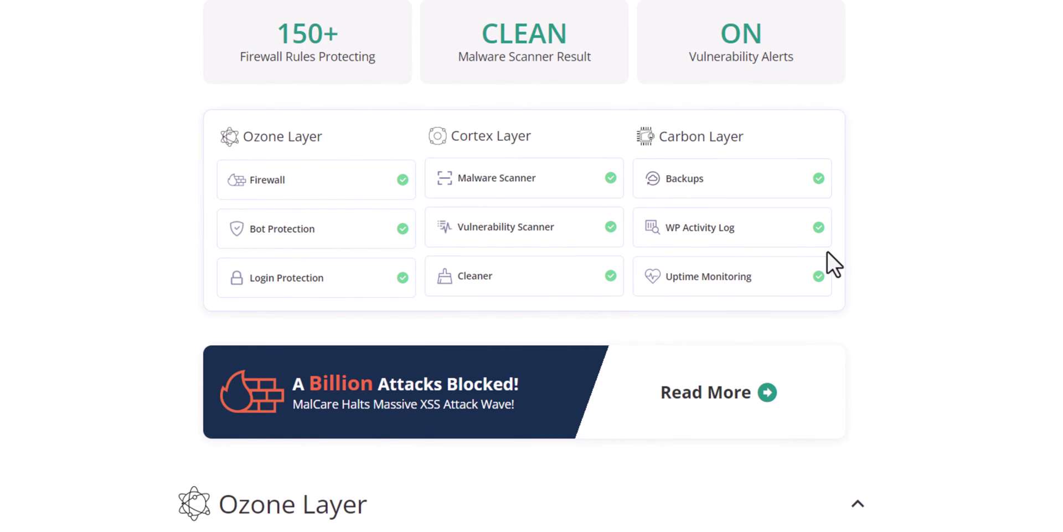
scroll(865, 260, down, 5)
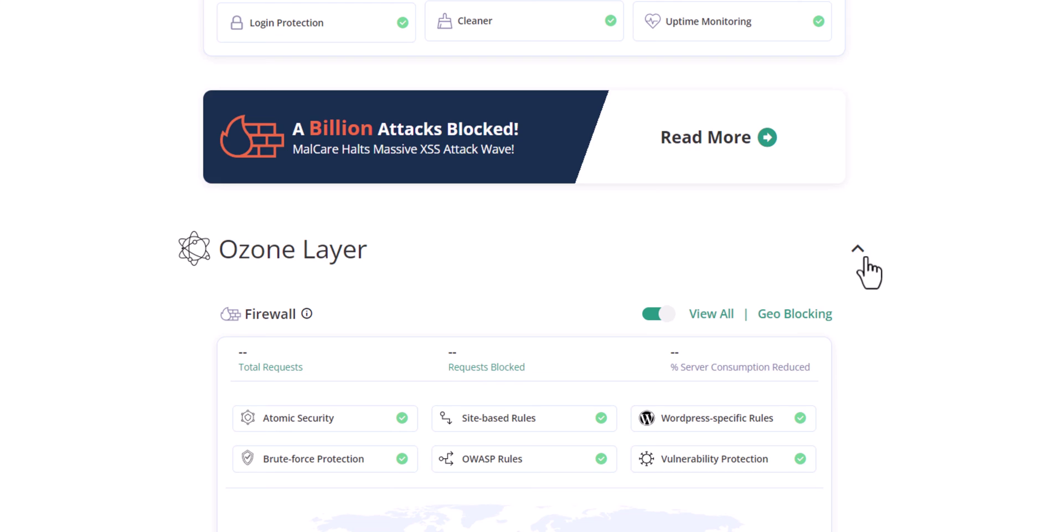
scroll(868, 270, down, 3)
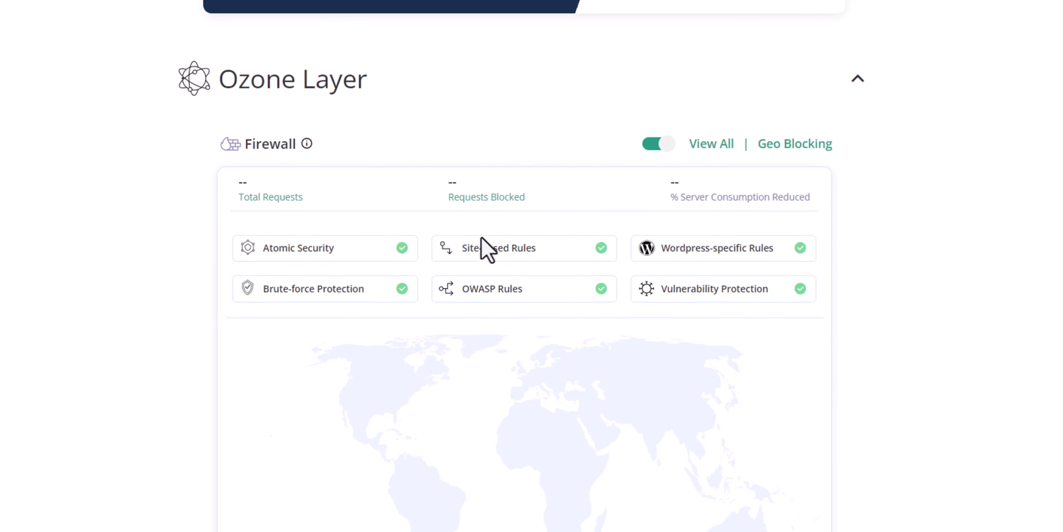
scroll(568, 318, down, 12)
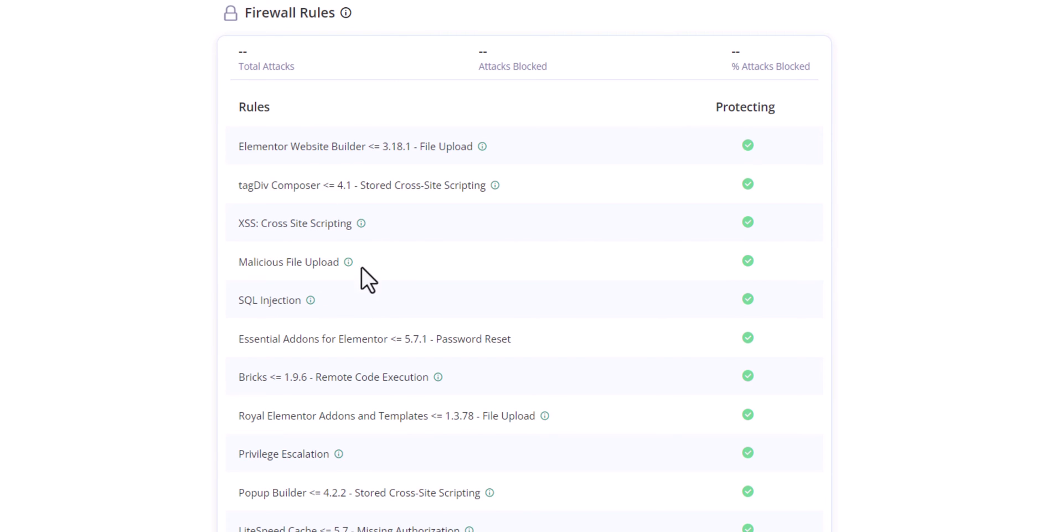
scroll(547, 284, down, 12)
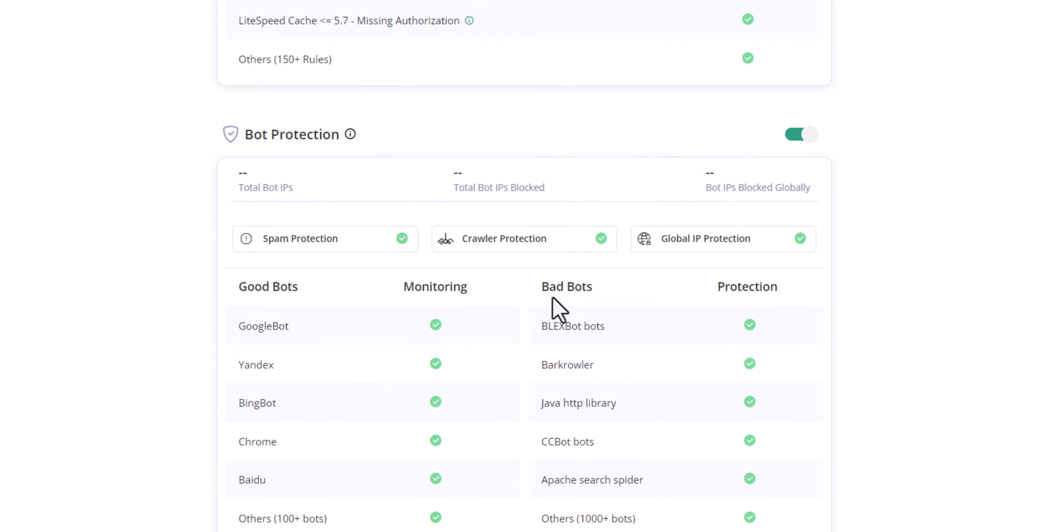
scroll(553, 302, down, 3)
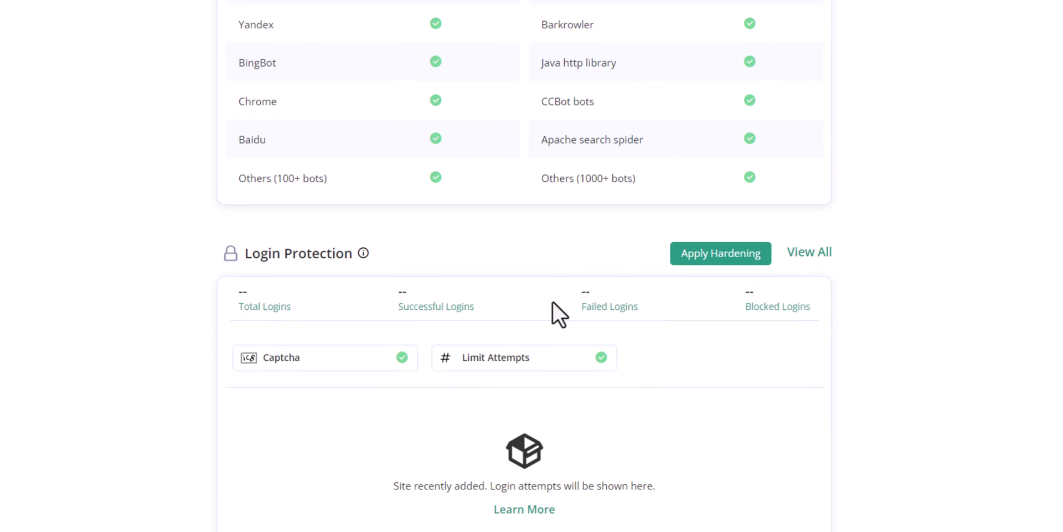
scroll(688, 353, down, 10)
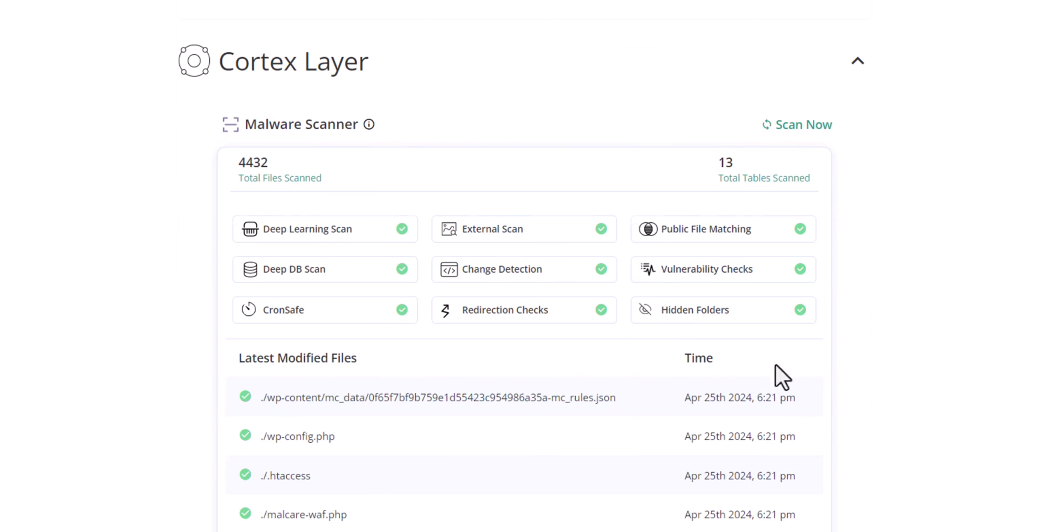
scroll(523, 266, down, 3)
scroll(524, 266, up, 2)
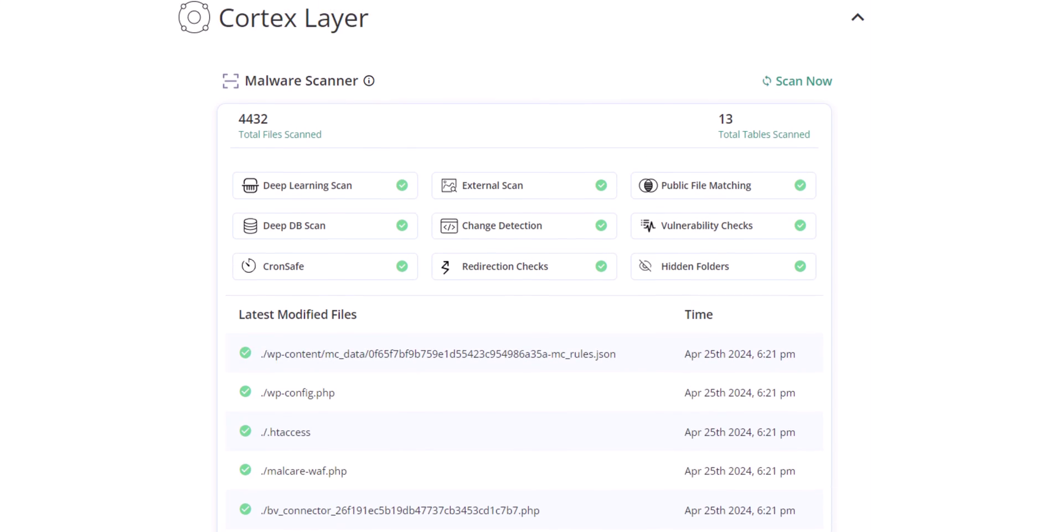
scroll(523, 265, up, 20)
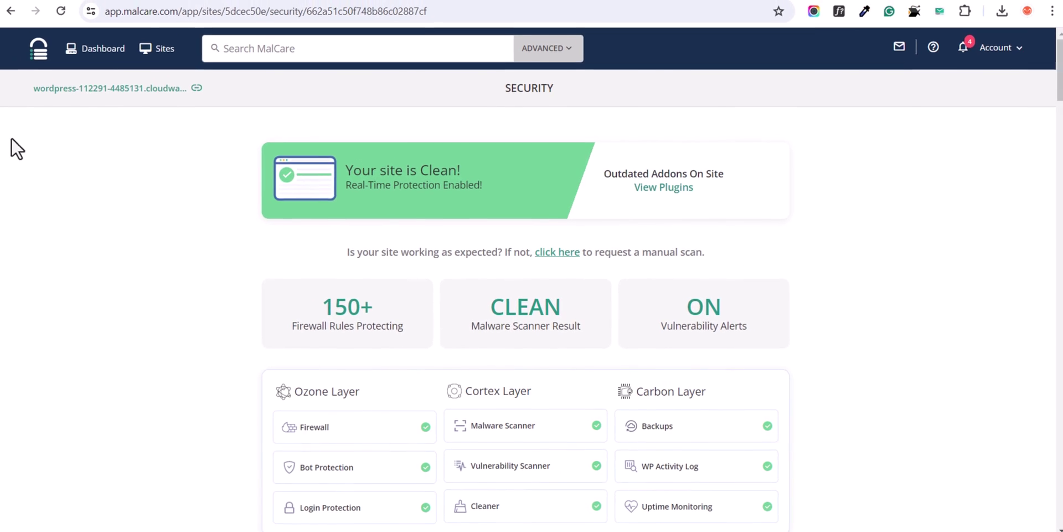
Open the account Dashboard, then go to the malcare.com homepage via the MalCare logo
click(103, 54)
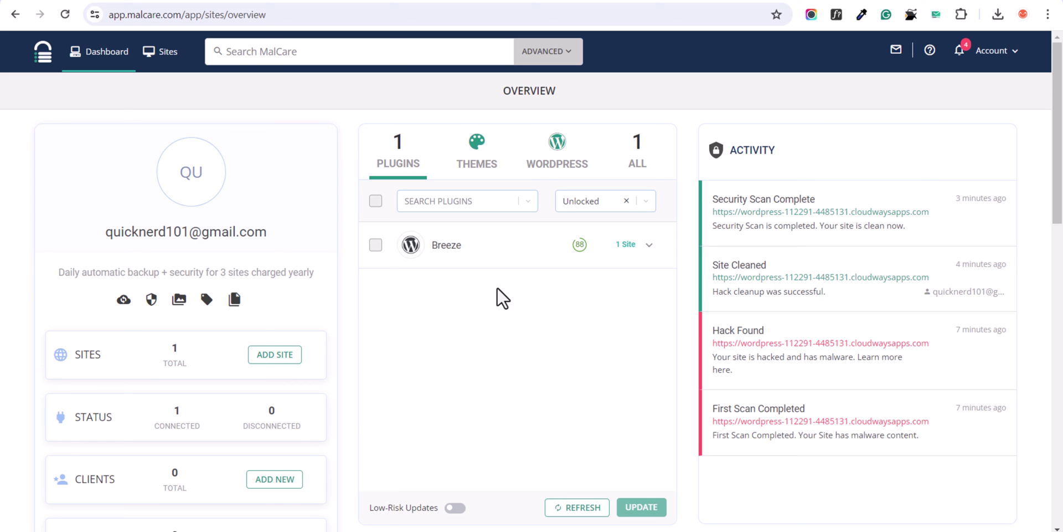
click(43, 52)
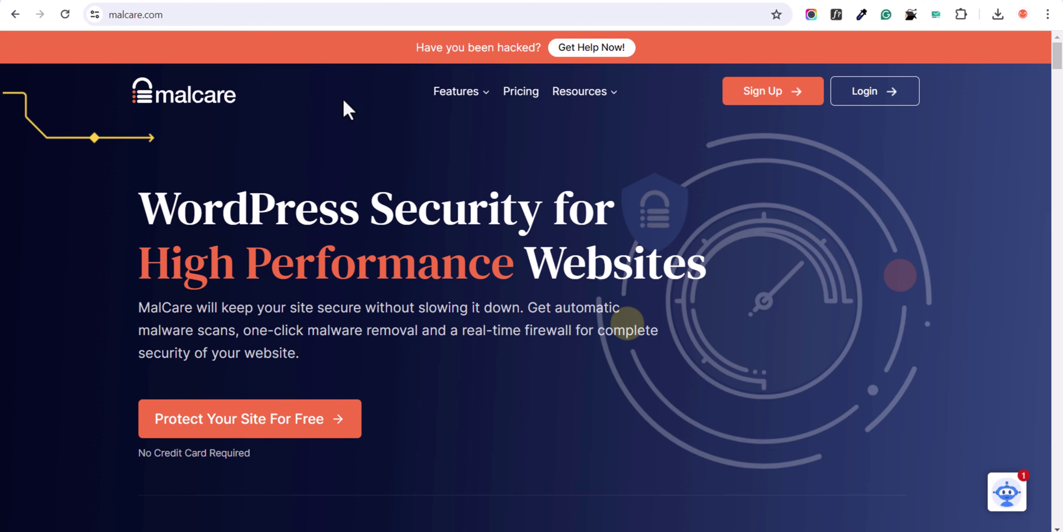
Open Pricing and highlight the Free plan's daily scan, 24hrs frequency and 1h uptime monitoring
click(516, 95)
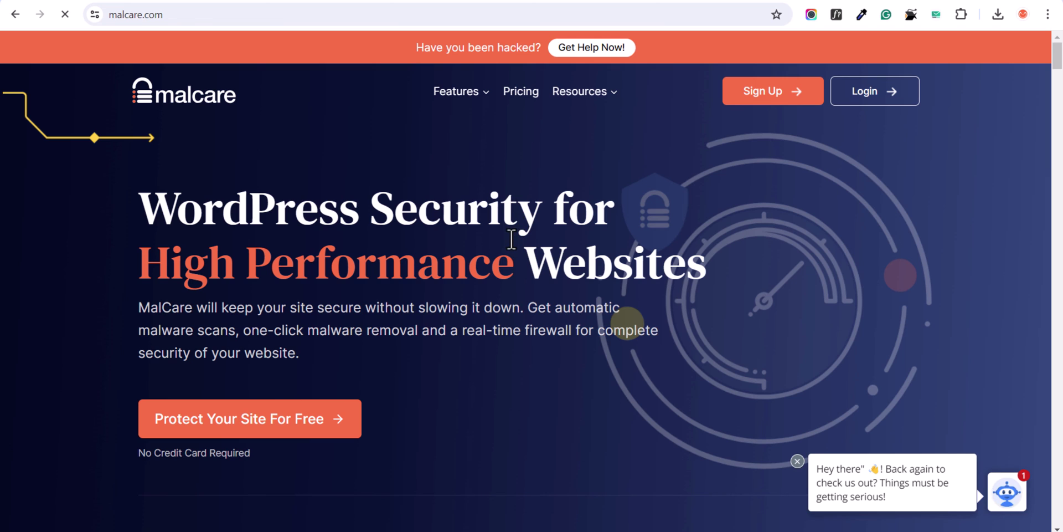
scroll(506, 237, down, 8)
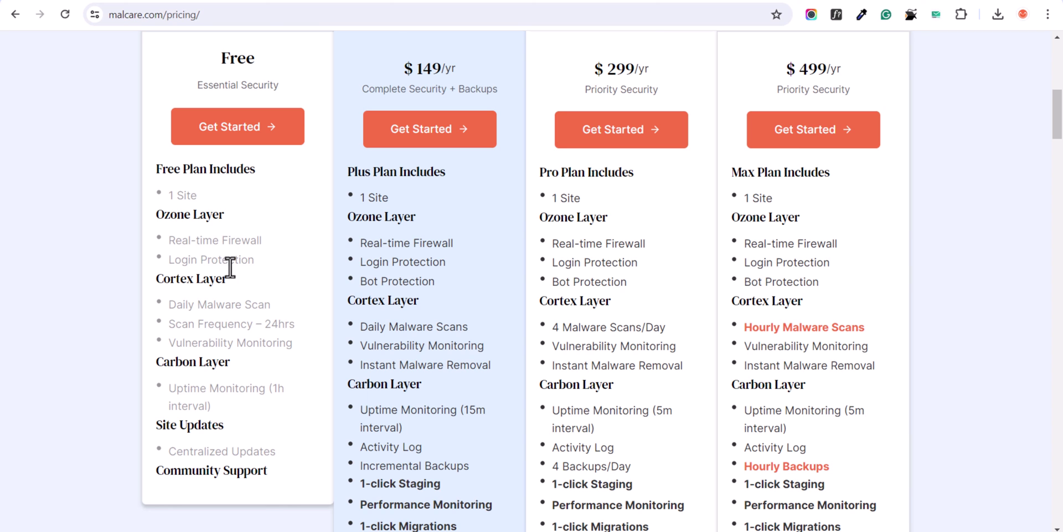
scroll(201, 329, down, 1)
drag(167, 241, 268, 244)
click(223, 240)
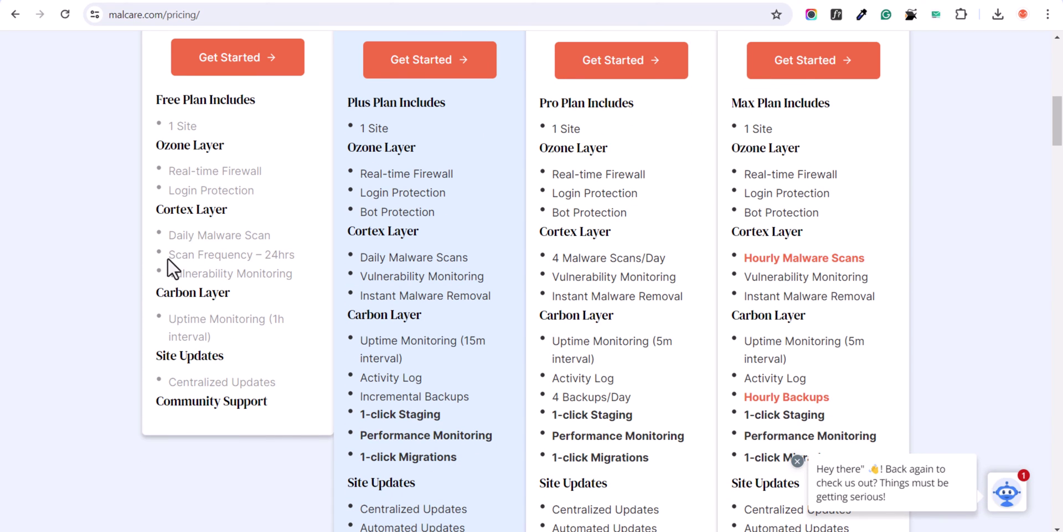
drag(167, 257, 305, 262)
click(305, 263)
drag(171, 316, 273, 348)
click(273, 348)
scroll(355, 316, up, 2)
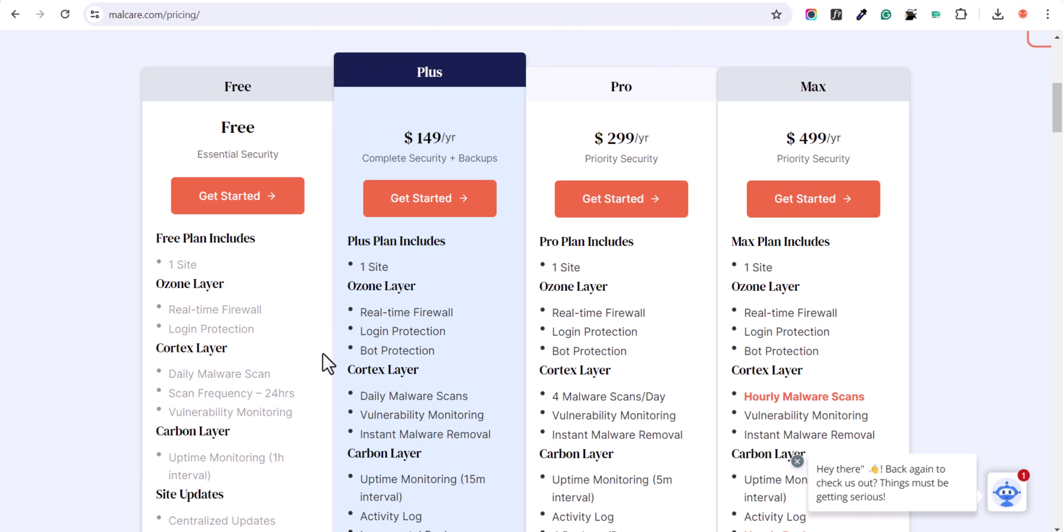
scroll(360, 332, down, 2)
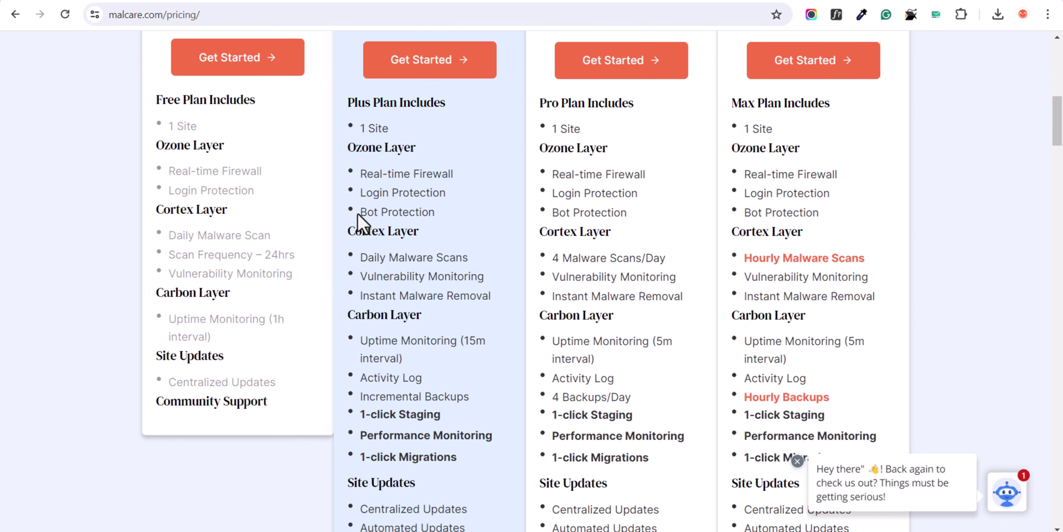
Highlight the Plus plan's Bot Protection, Daily Malware Scans, 15m uptime monitoring and backup features
drag(357, 213, 437, 220)
click(437, 221)
drag(363, 261, 470, 257)
drag(414, 275, 419, 275)
scroll(434, 373, down, 2)
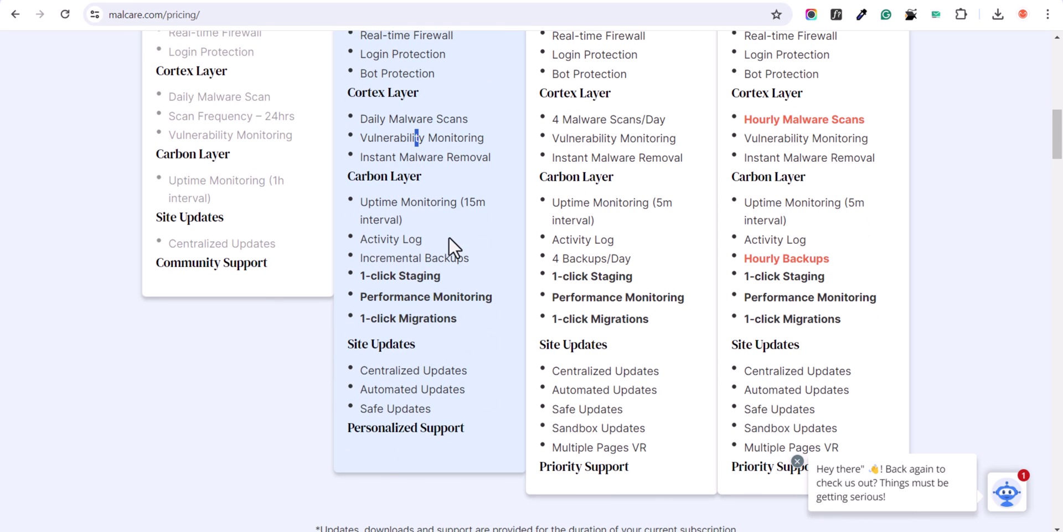
drag(359, 200, 416, 220)
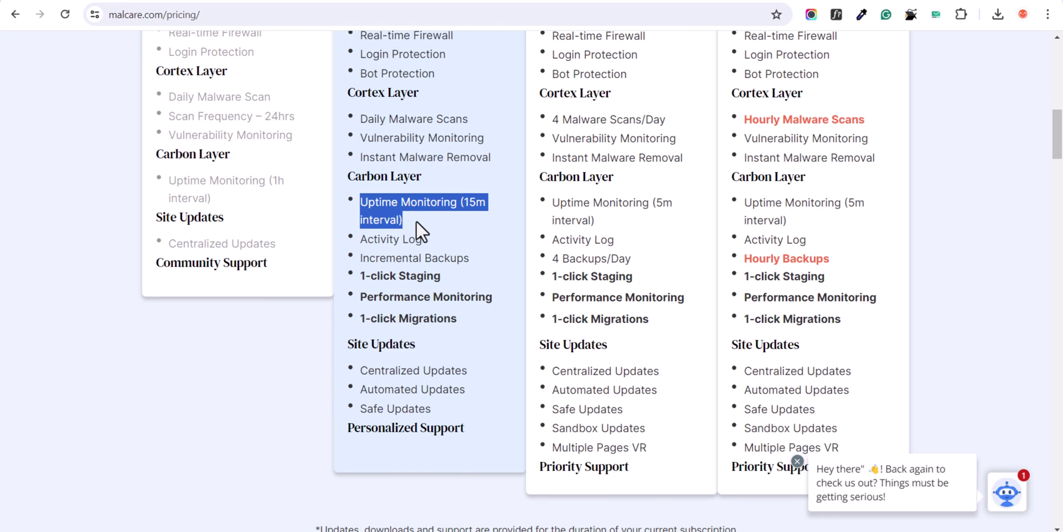
click(419, 222)
drag(360, 275, 469, 258)
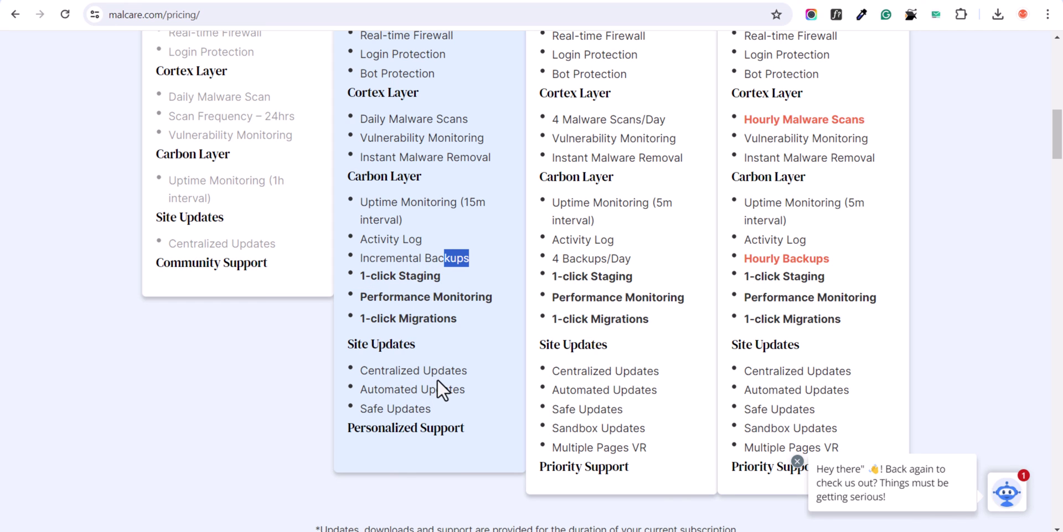
scroll(438, 328, up, 5)
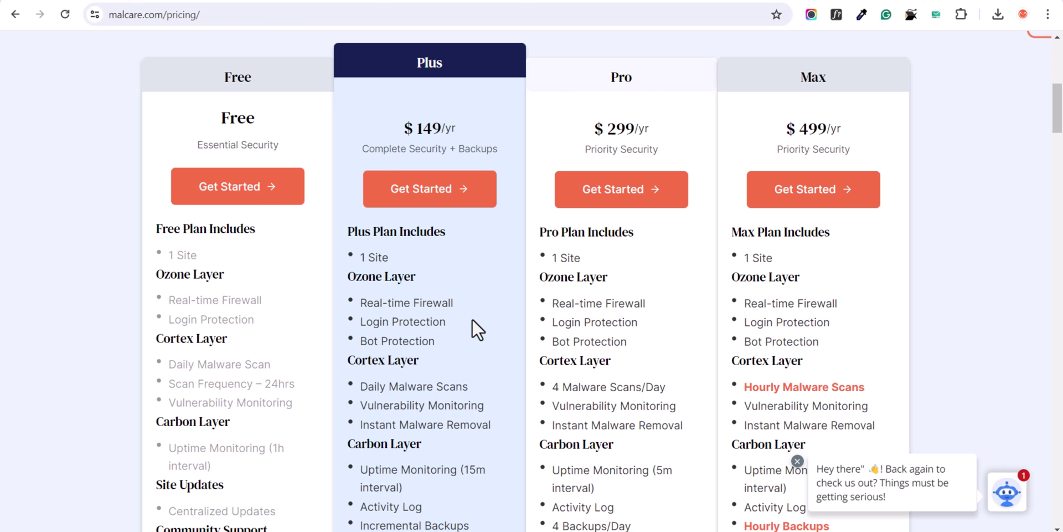
scroll(472, 318, up, 1)
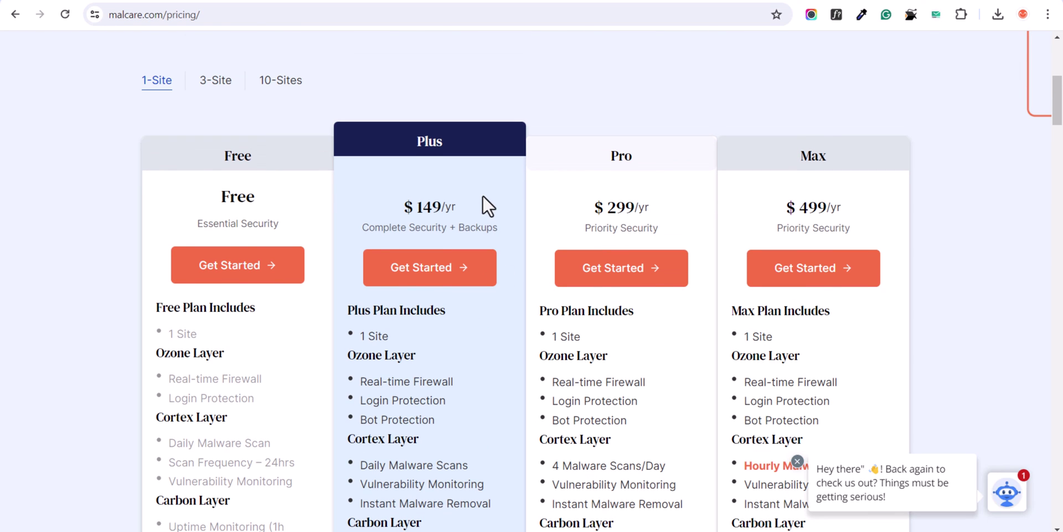